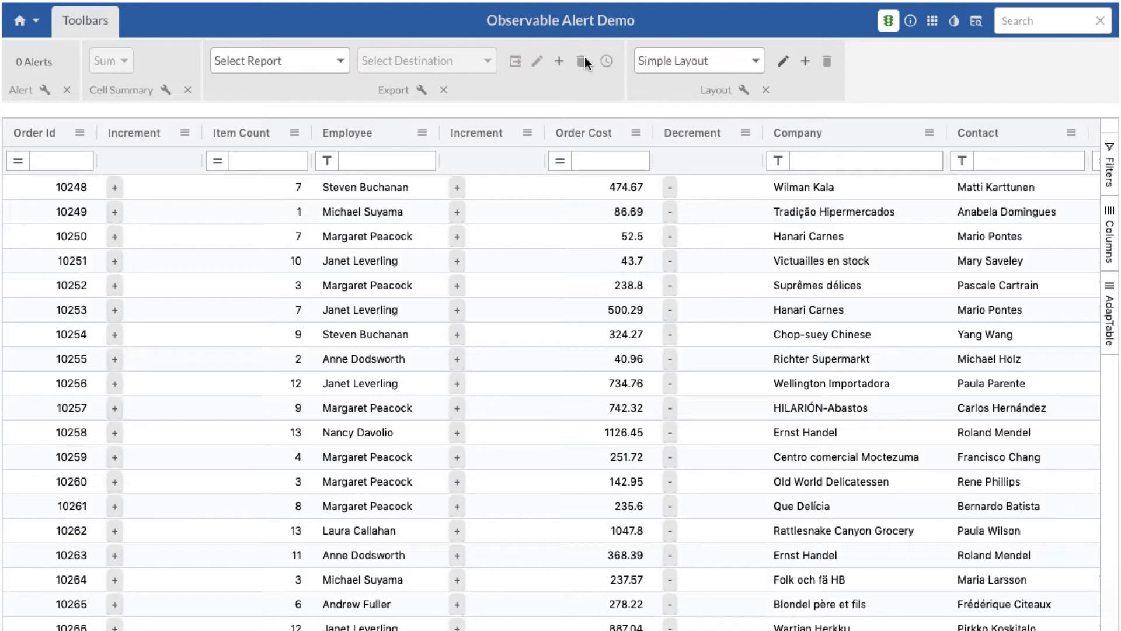
# Step: Delete the Success and Info ROW_CHANGE alerts from the list of defined alerts
pyautogui.click(45, 91)
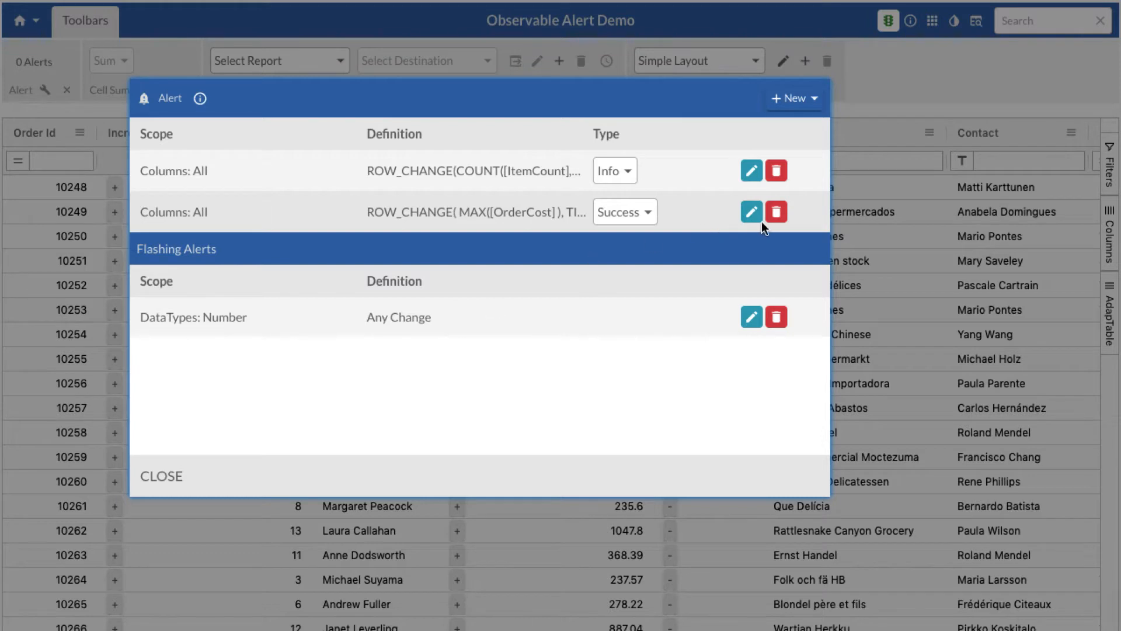
pyautogui.click(774, 213)
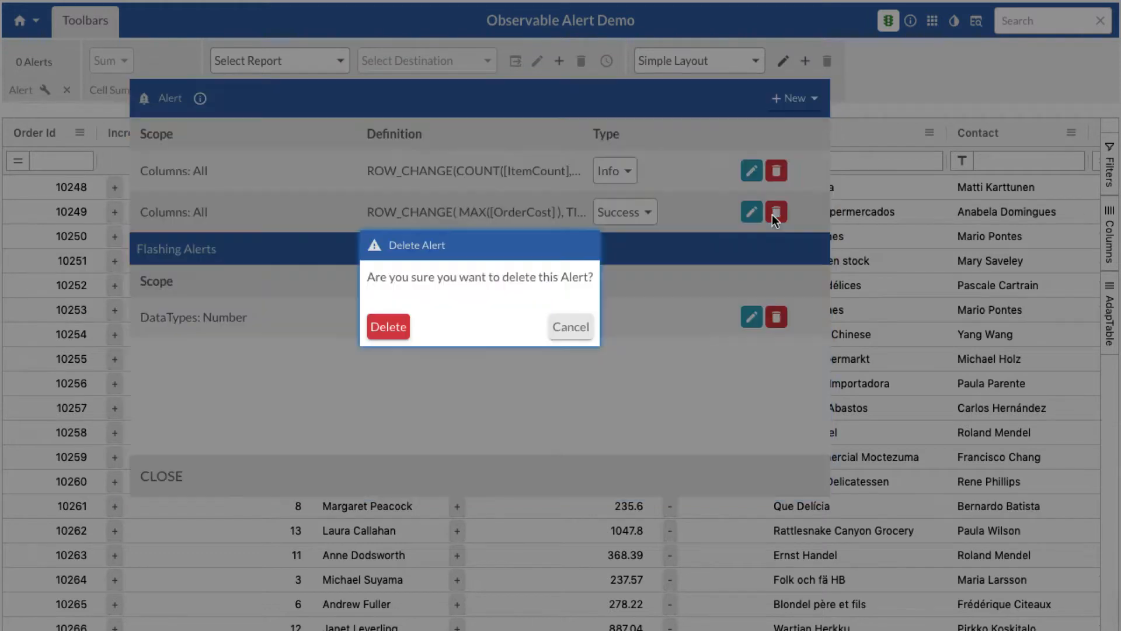
pyautogui.click(389, 328)
pyautogui.click(776, 170)
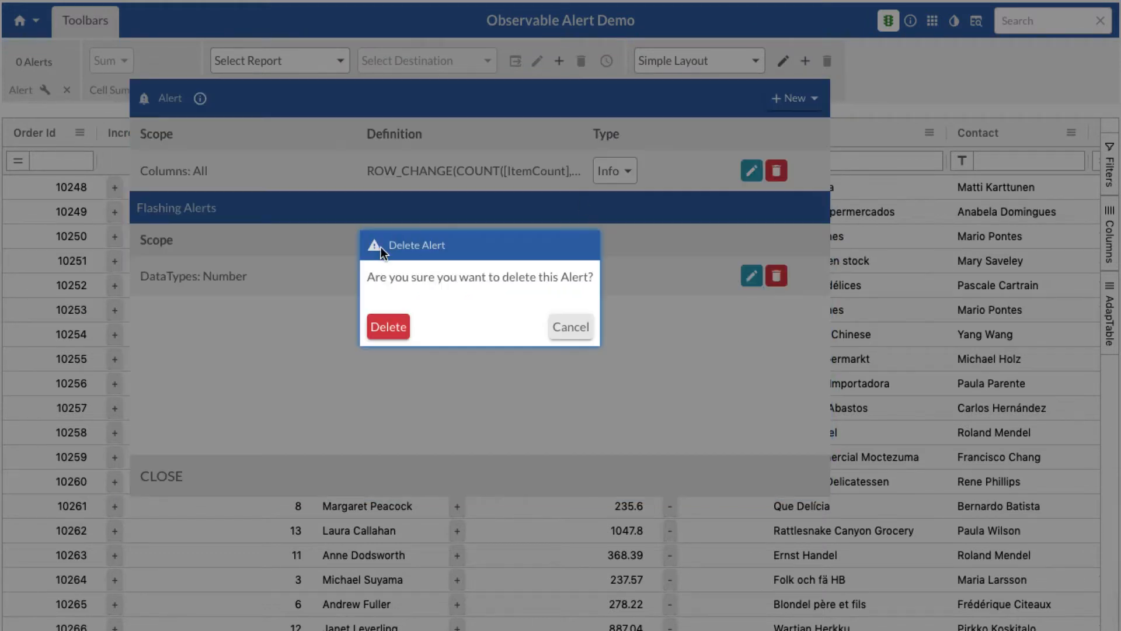
pyautogui.click(384, 327)
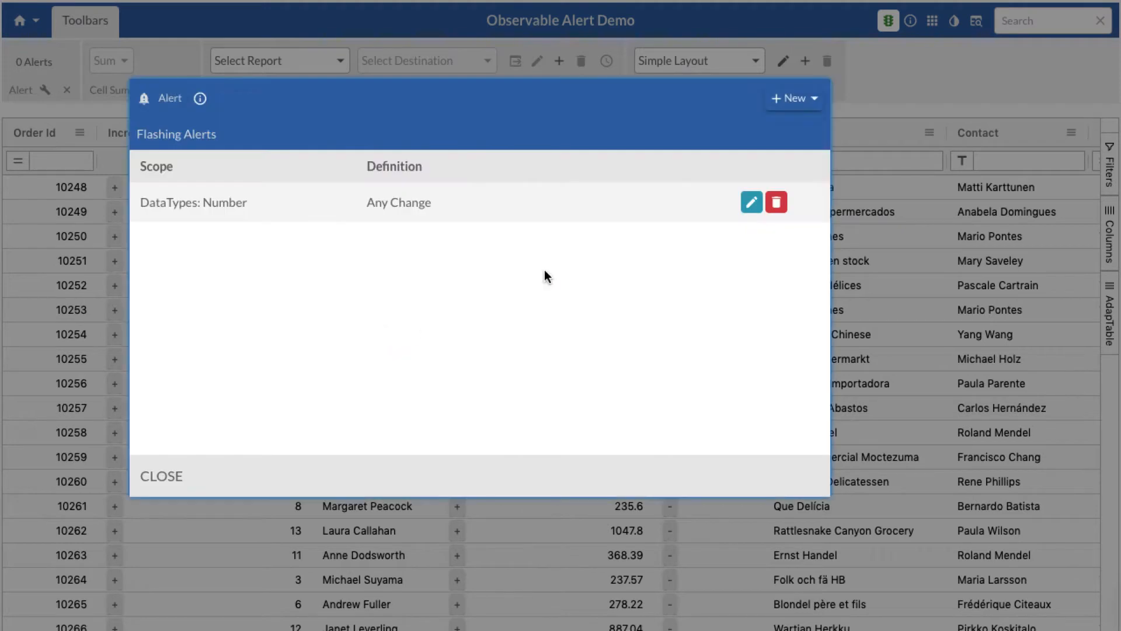
# Step: Start a new alert with the Whole Row trigger and go to its condition settings
pyautogui.click(797, 110)
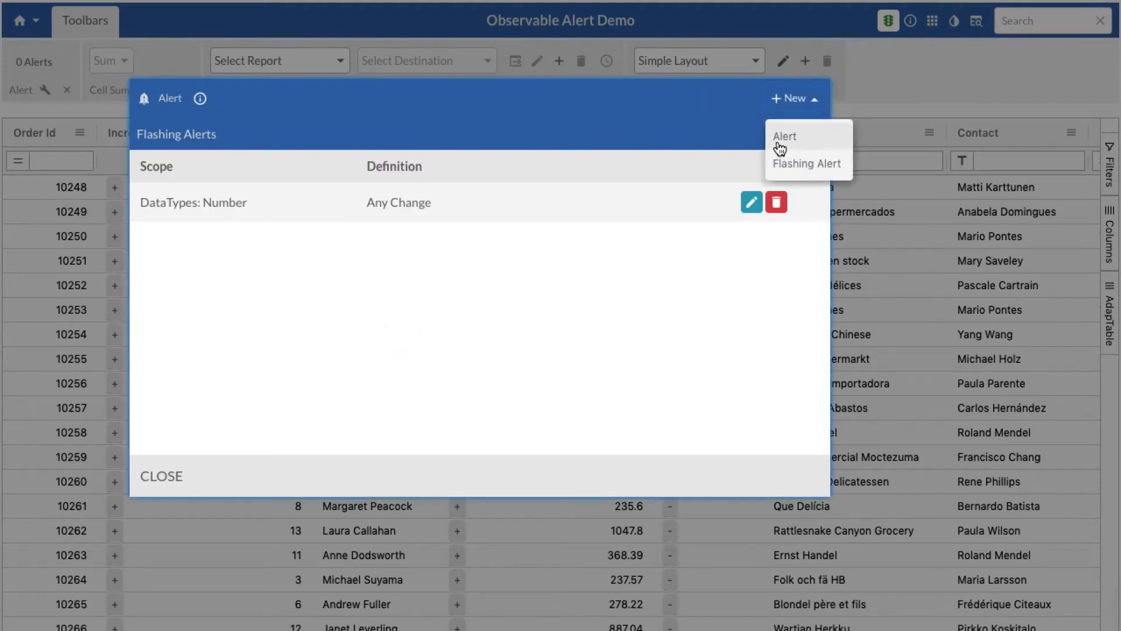
pyautogui.click(777, 140)
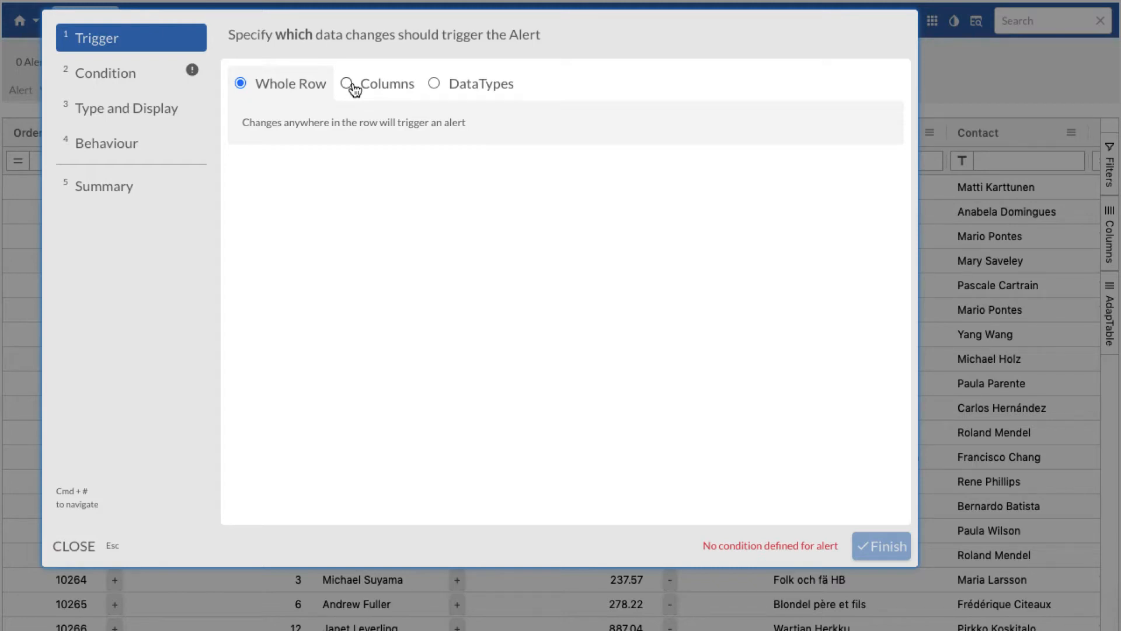
pyautogui.click(123, 79)
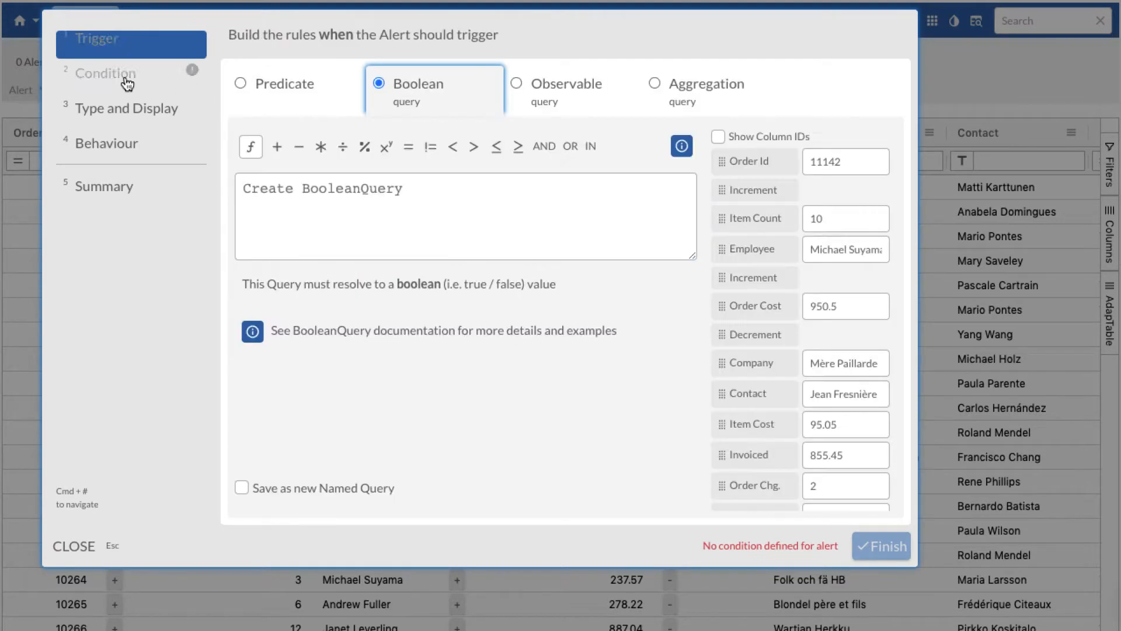
# Step: Look over the Predicate rules and the Boolean query editor offered for the alert condition
pyautogui.click(245, 88)
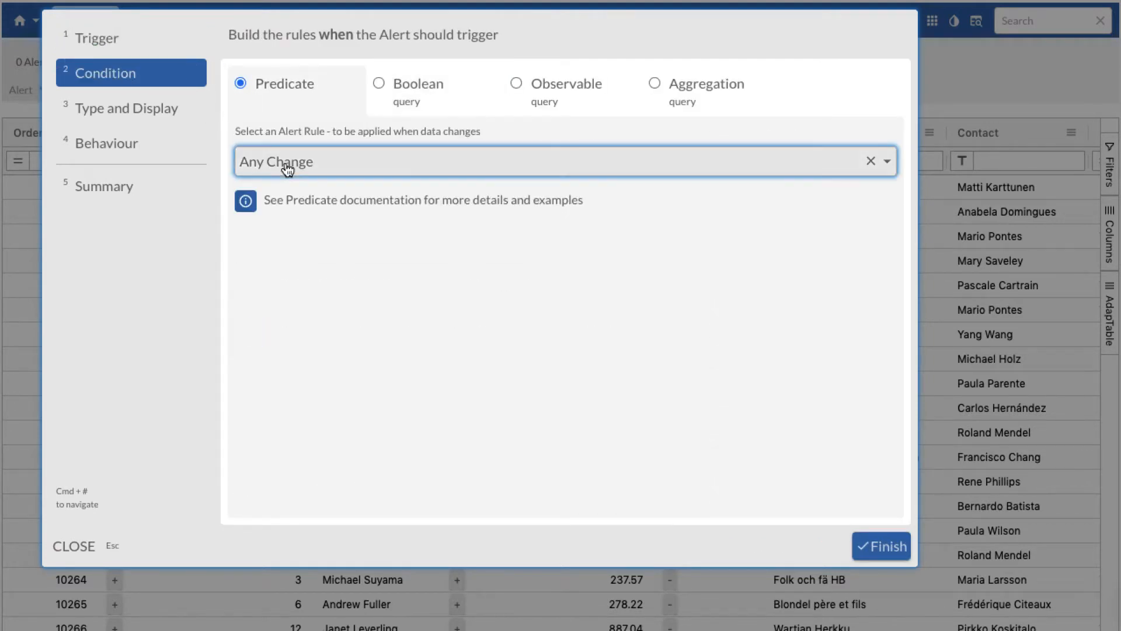
pyautogui.click(287, 166)
pyautogui.click(461, 327)
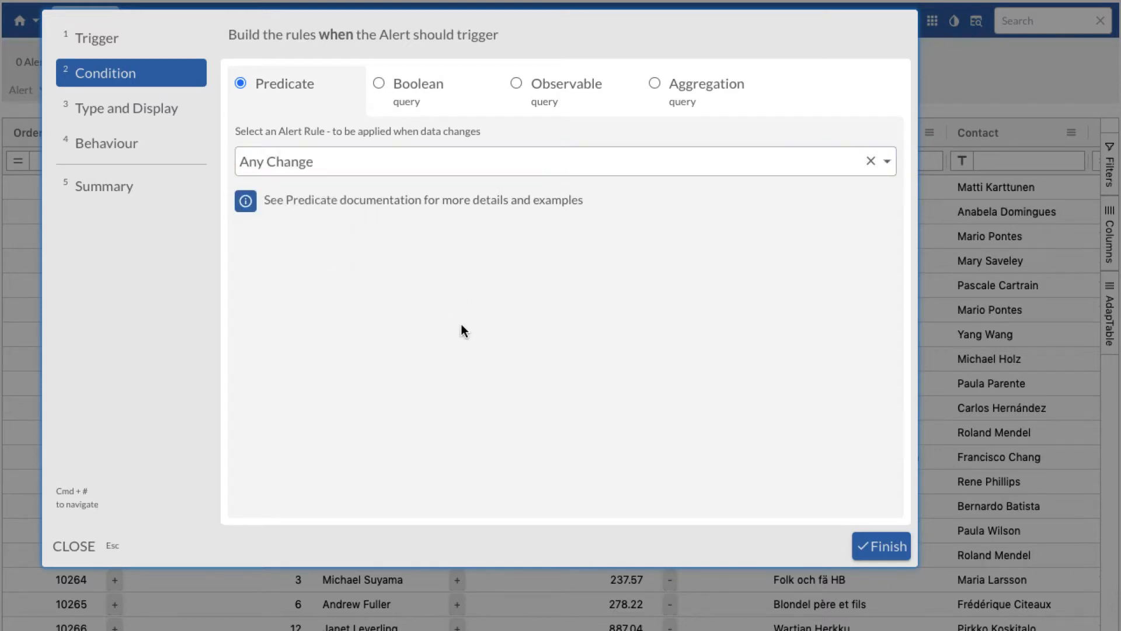
pyautogui.click(382, 87)
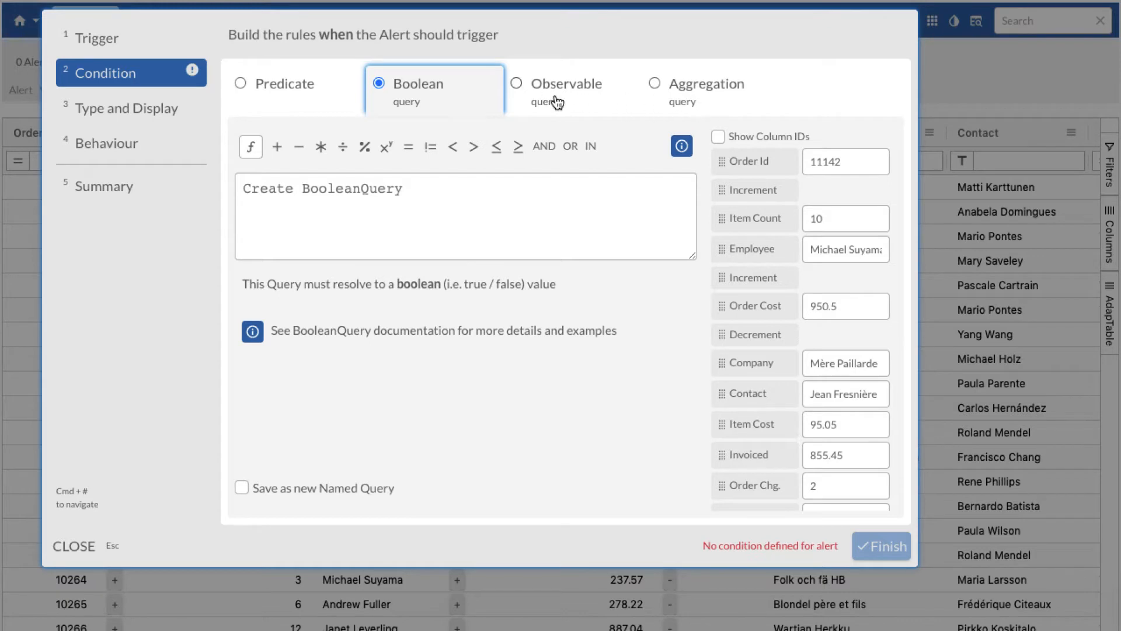
# Step: Make the condition an Observable query using ROW_CHANGE with the COUNT function nested inside it
pyautogui.click(517, 86)
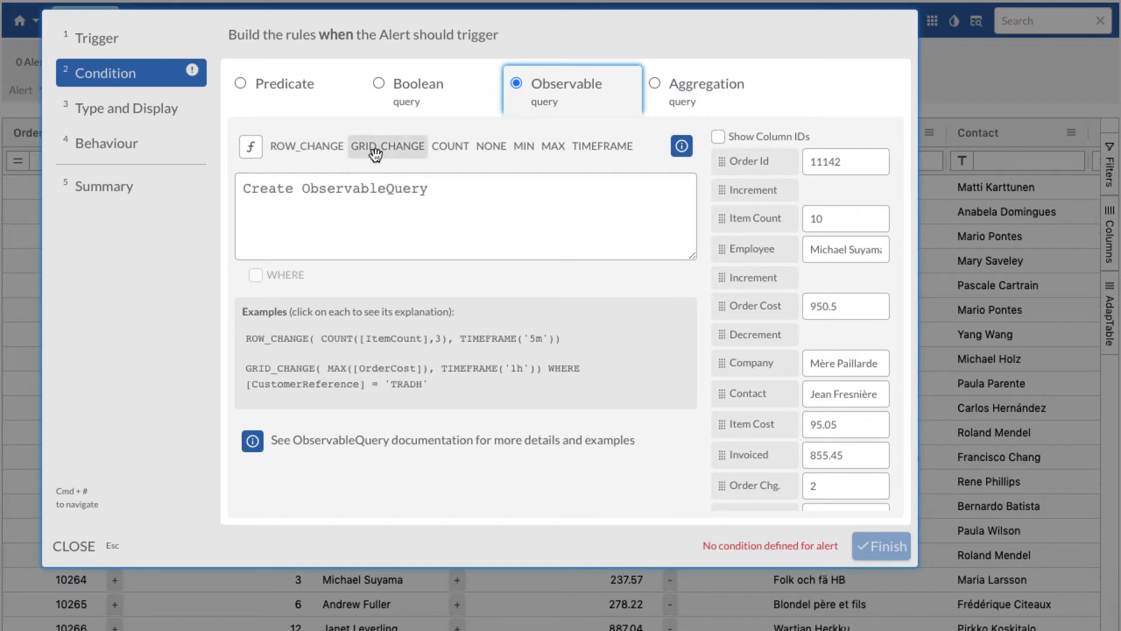
pyautogui.click(320, 147)
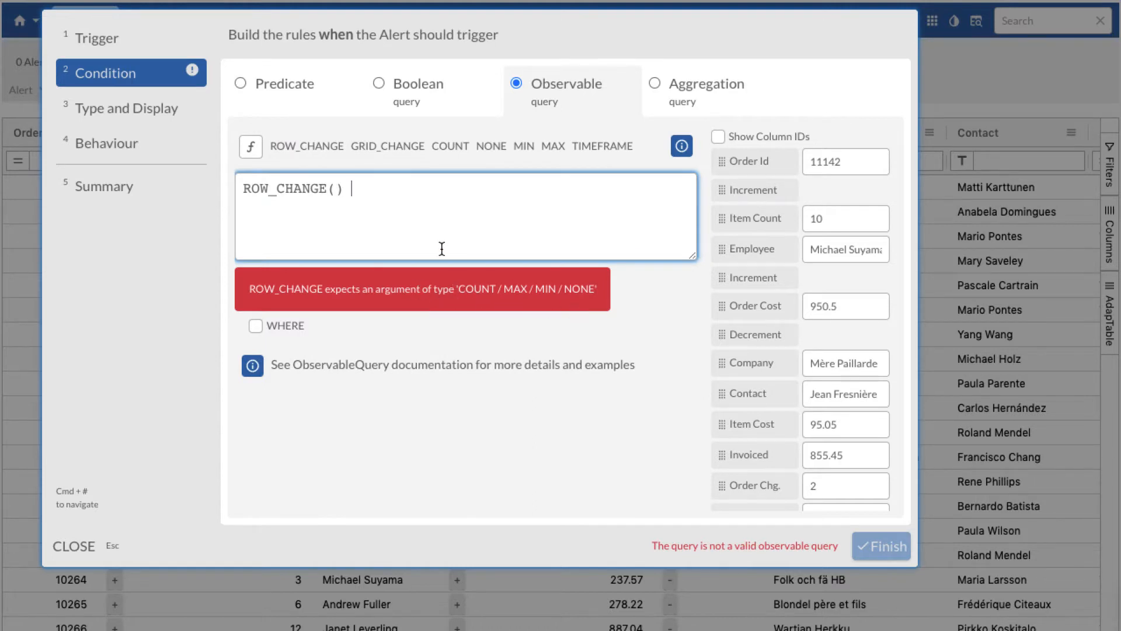
pyautogui.click(334, 188)
pyautogui.click(449, 146)
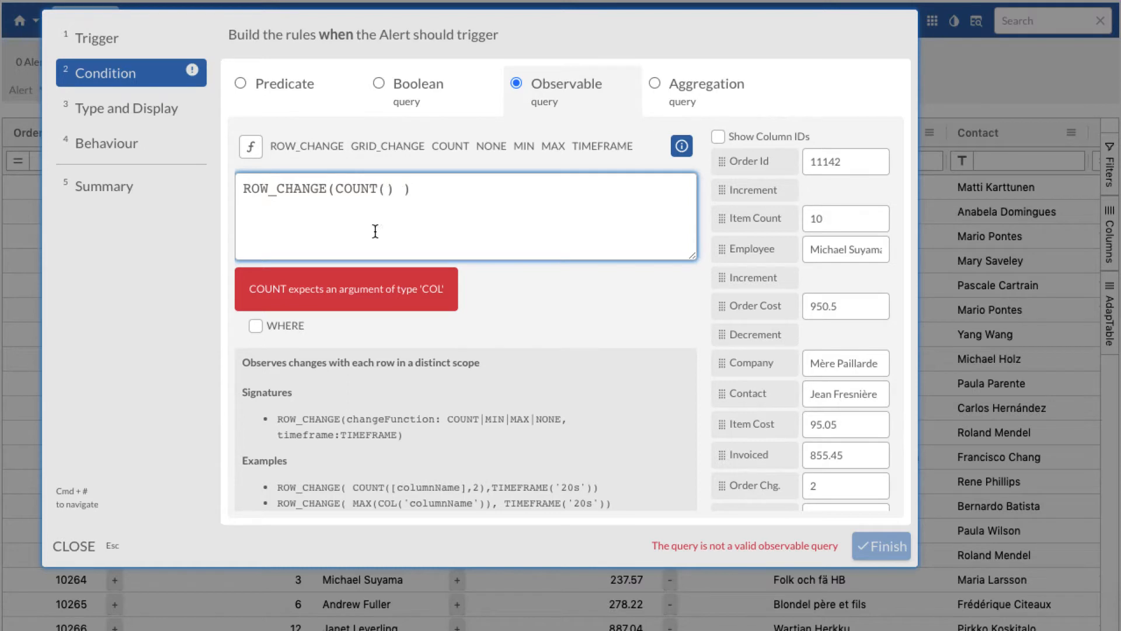
# Step: Give COUNT the Item Count column and a change count of 3, consulting the function's syntax help
pyautogui.scroll(-2, 406, 411)
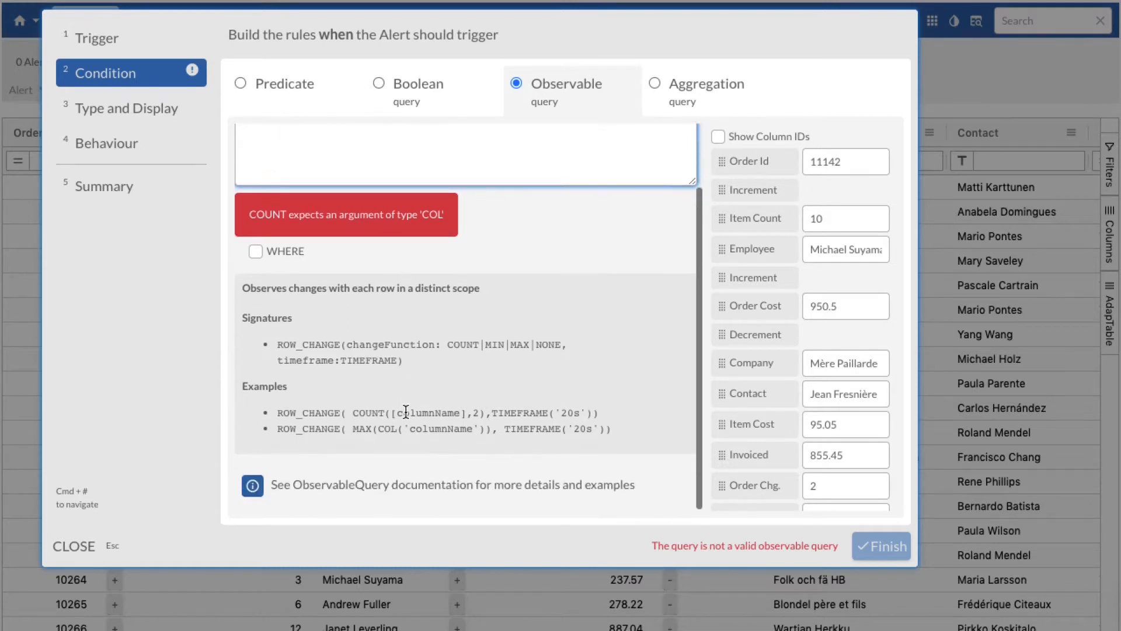
pyautogui.scroll(2, 406, 410)
pyautogui.scroll(-2, 405, 411)
pyautogui.scroll(2, 419, 411)
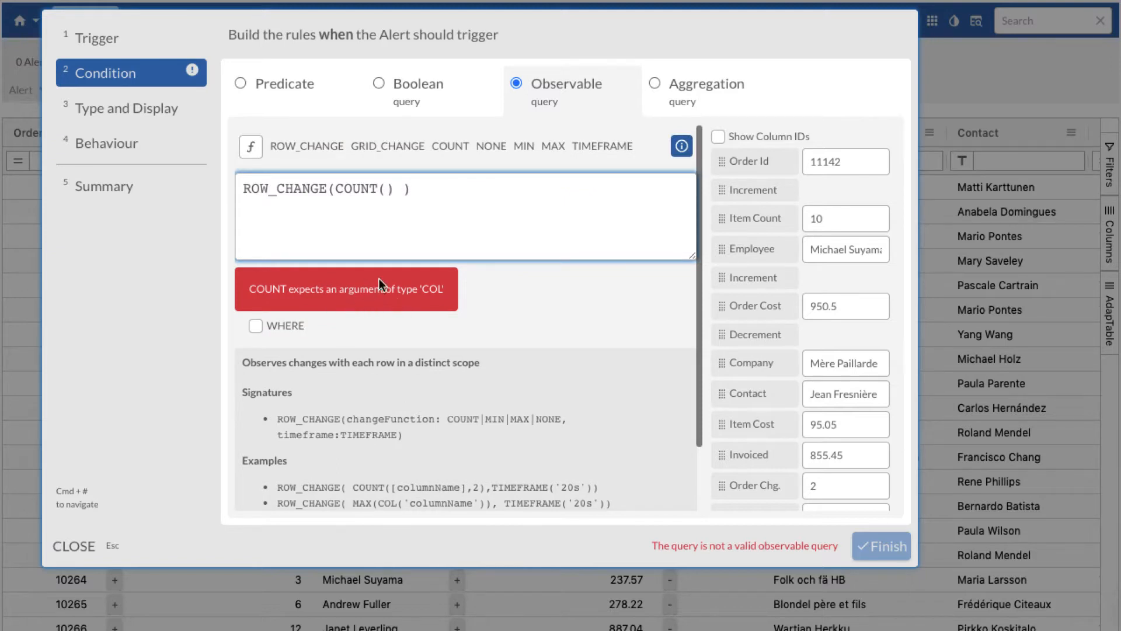
pyautogui.click(386, 191)
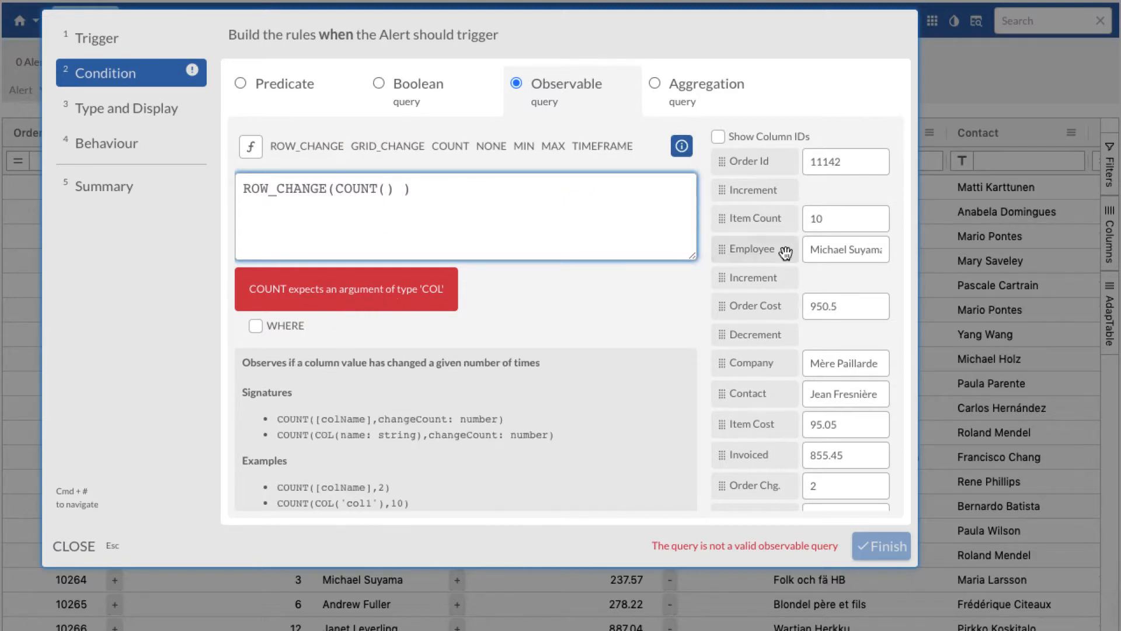
pyautogui.moveTo(740, 221); pyautogui.dragTo(383, 184)
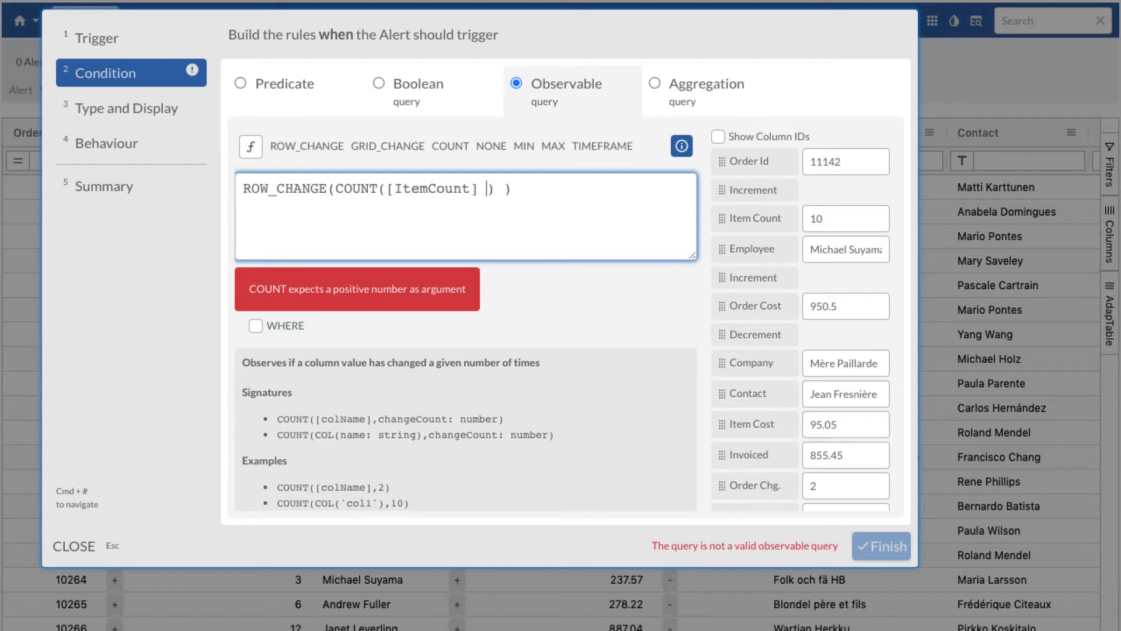
pyautogui.write(', 3')
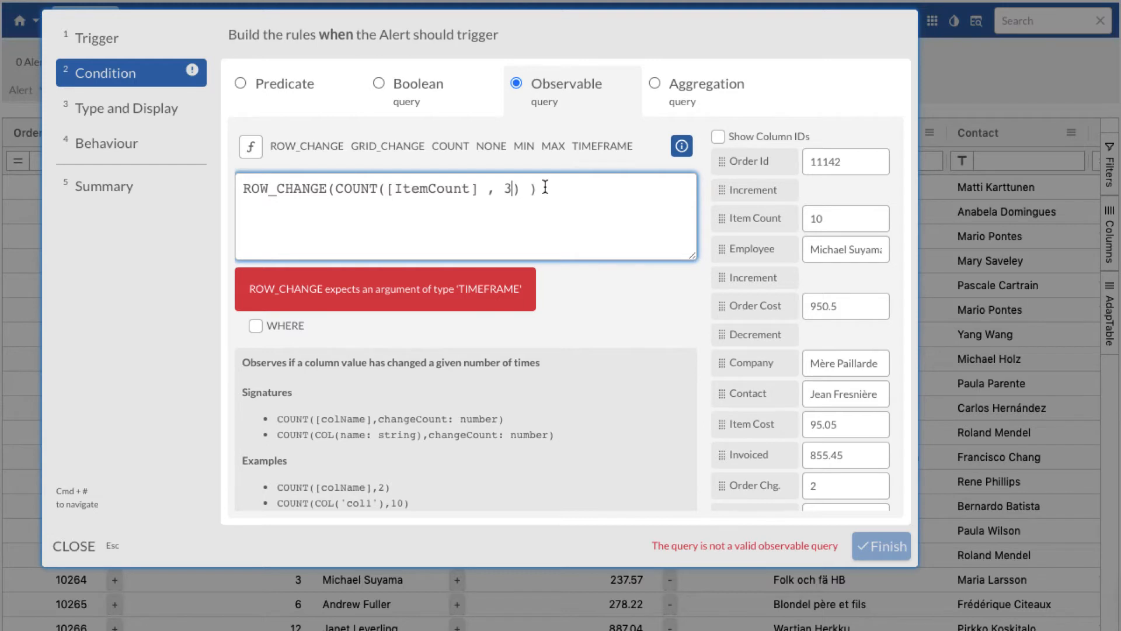
# Step: Add TIMEFRAME('5m') as the second argument of ROW_CHANGE, separated from COUNT by a comma
pyautogui.press('Delete')
pyautogui.press('Right')
pyautogui.write(',')
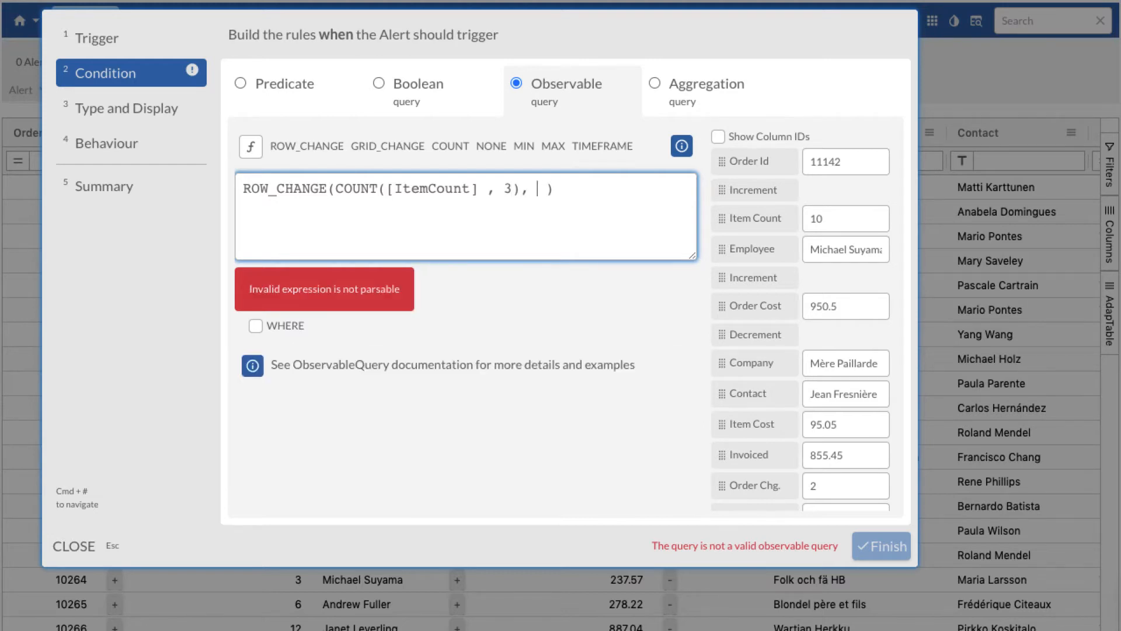
pyautogui.click(586, 146)
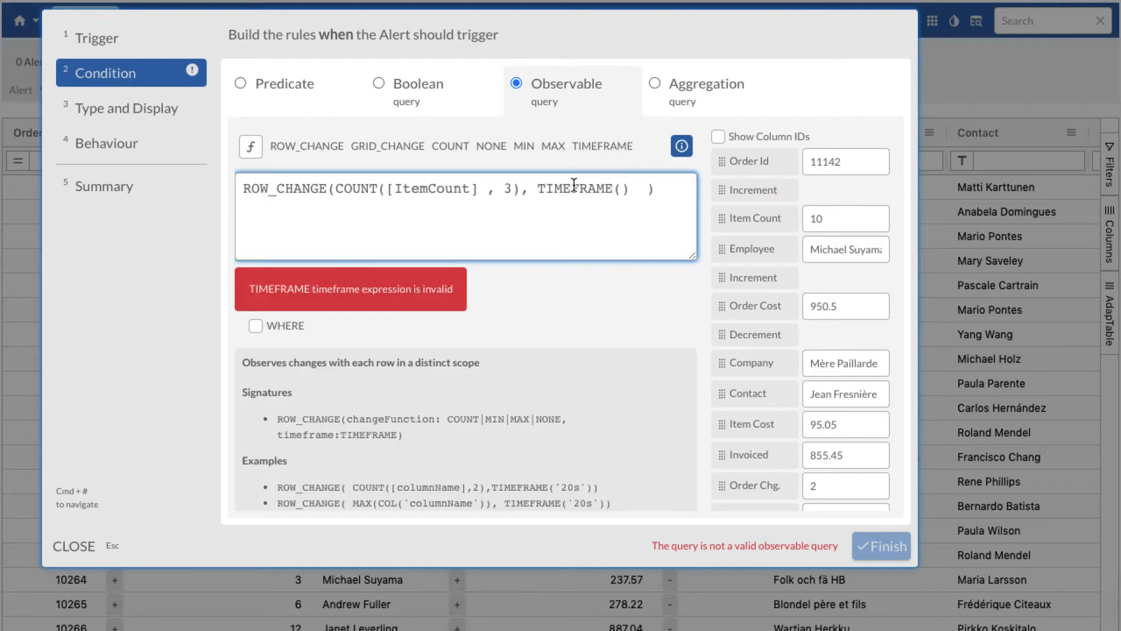
pyautogui.scroll(-2, 380, 399)
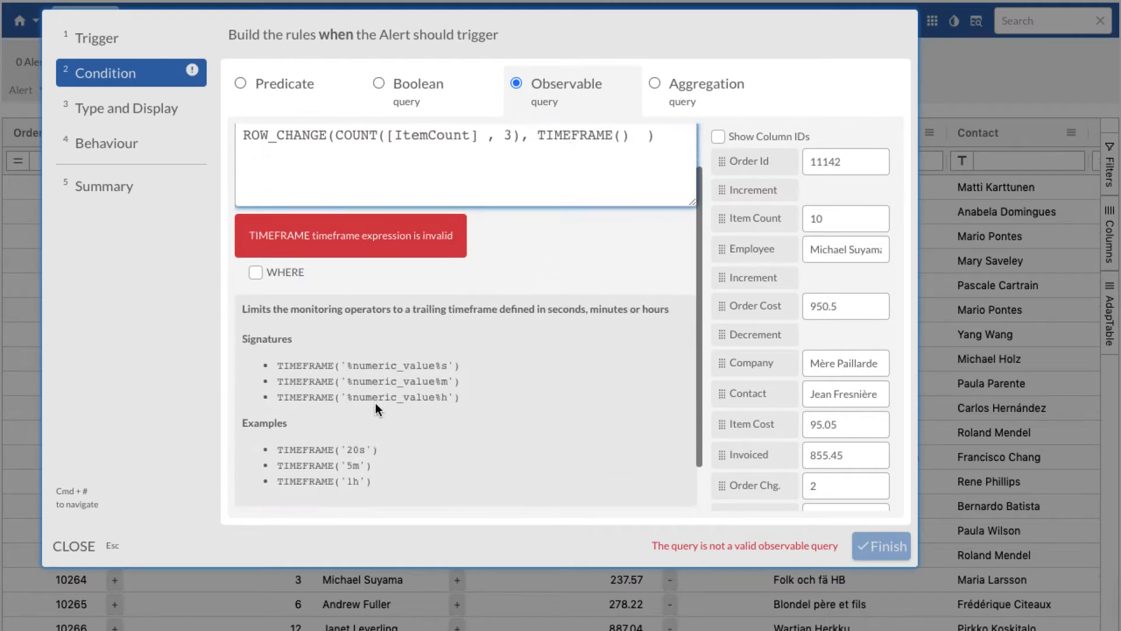
pyautogui.scroll(2, 411, 411)
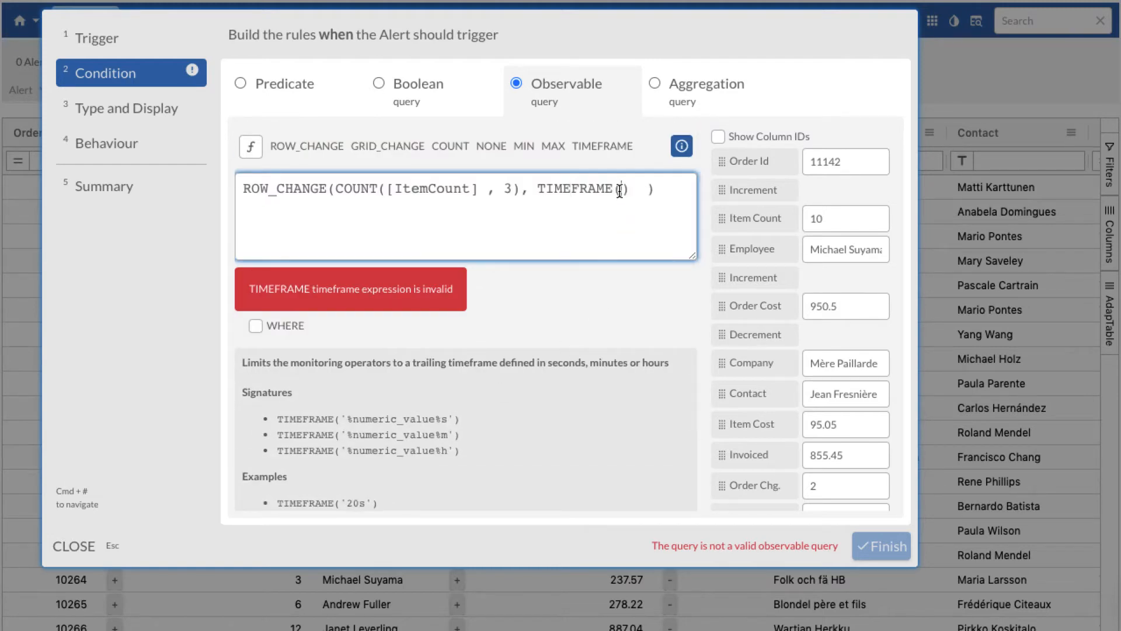
pyautogui.write("'5m")
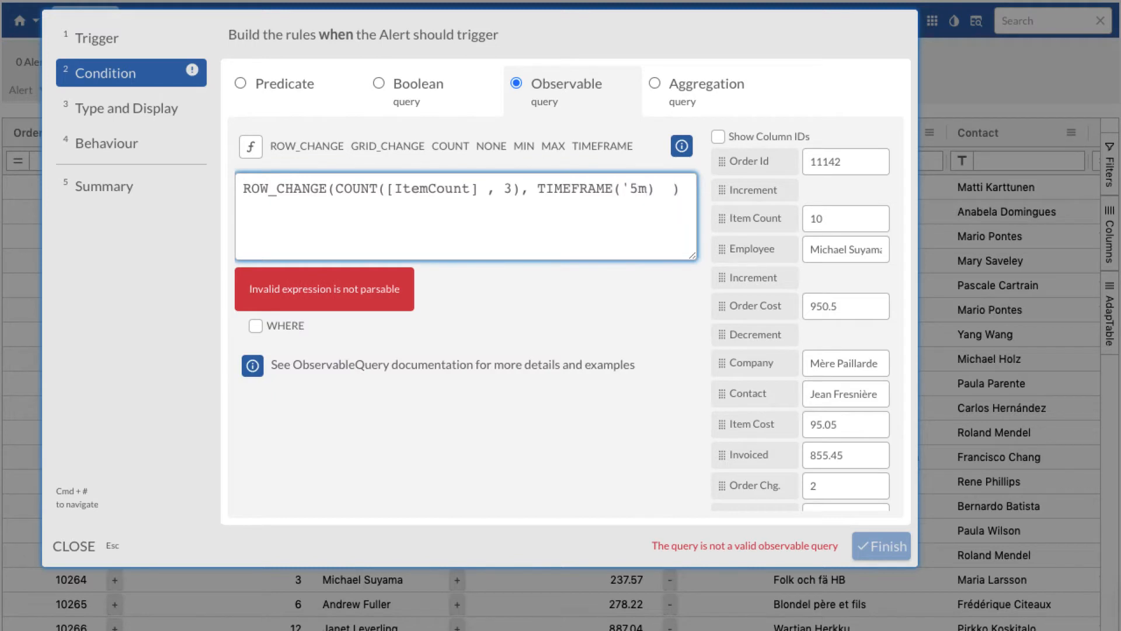
pyautogui.write("'")
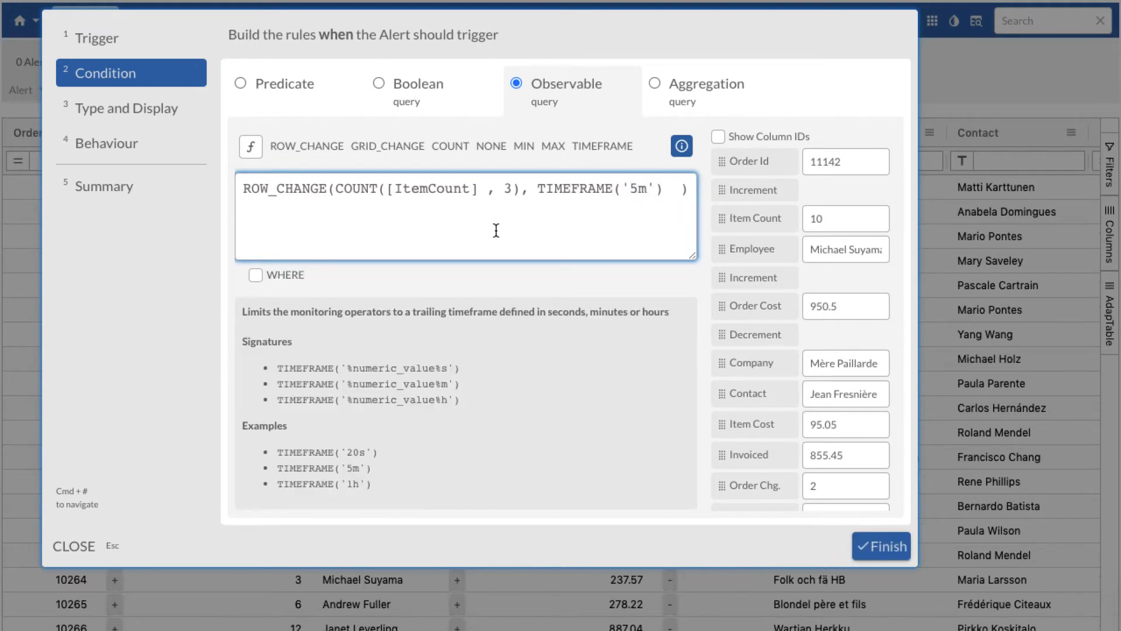
pyautogui.scroll(-2, 496, 230)
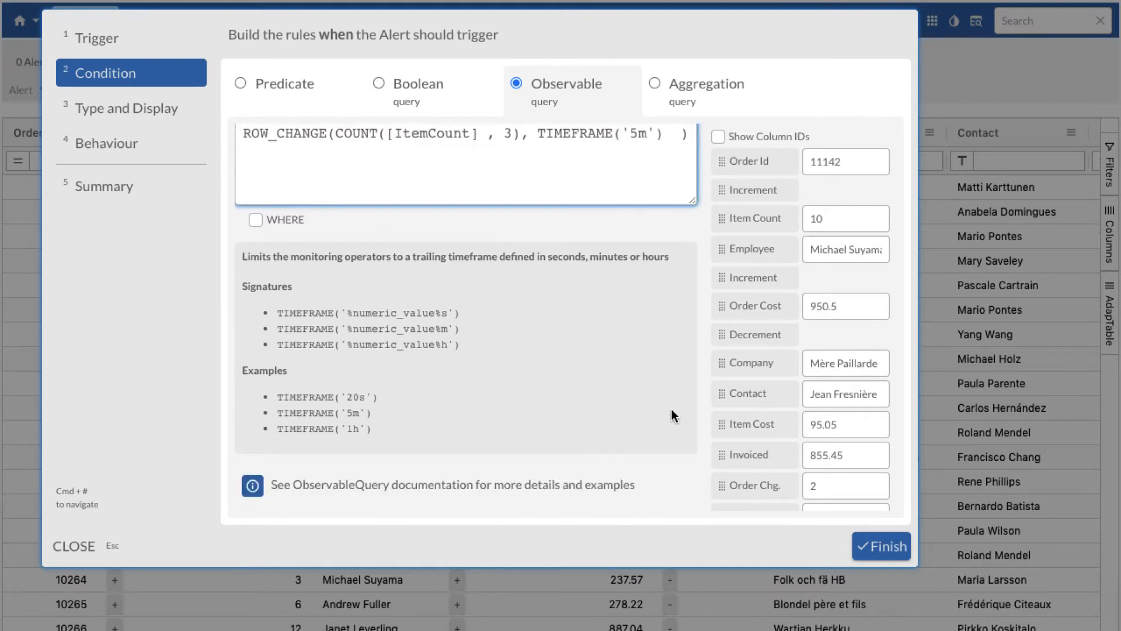
# Step: Set the alert's message type to Info and enable showing a notification when it is triggered
pyautogui.click(151, 110)
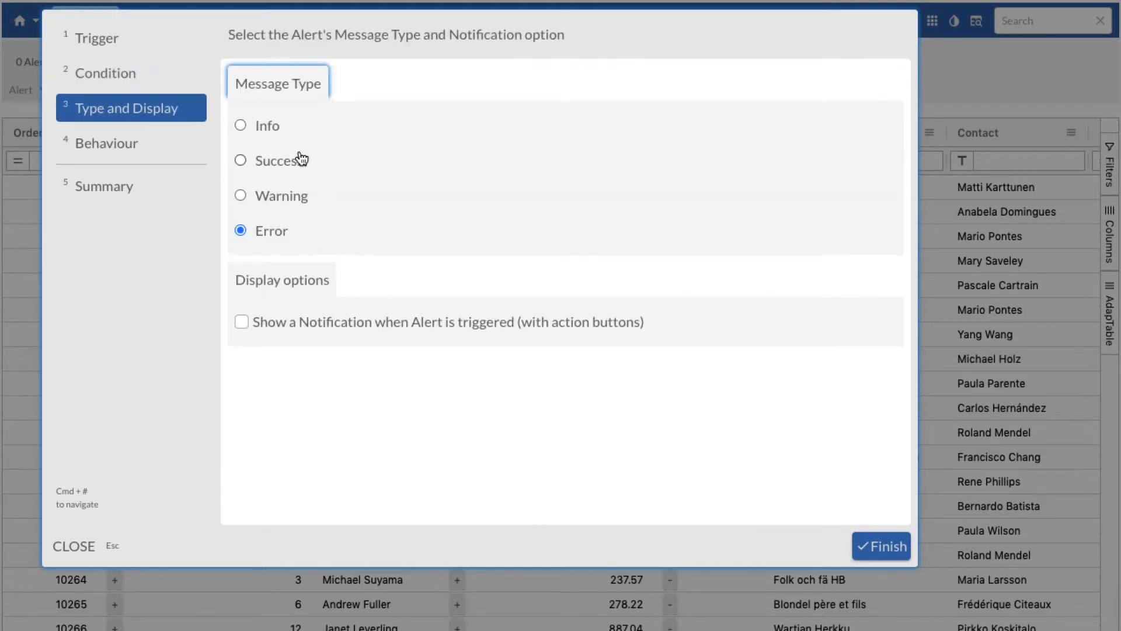
pyautogui.click(241, 124)
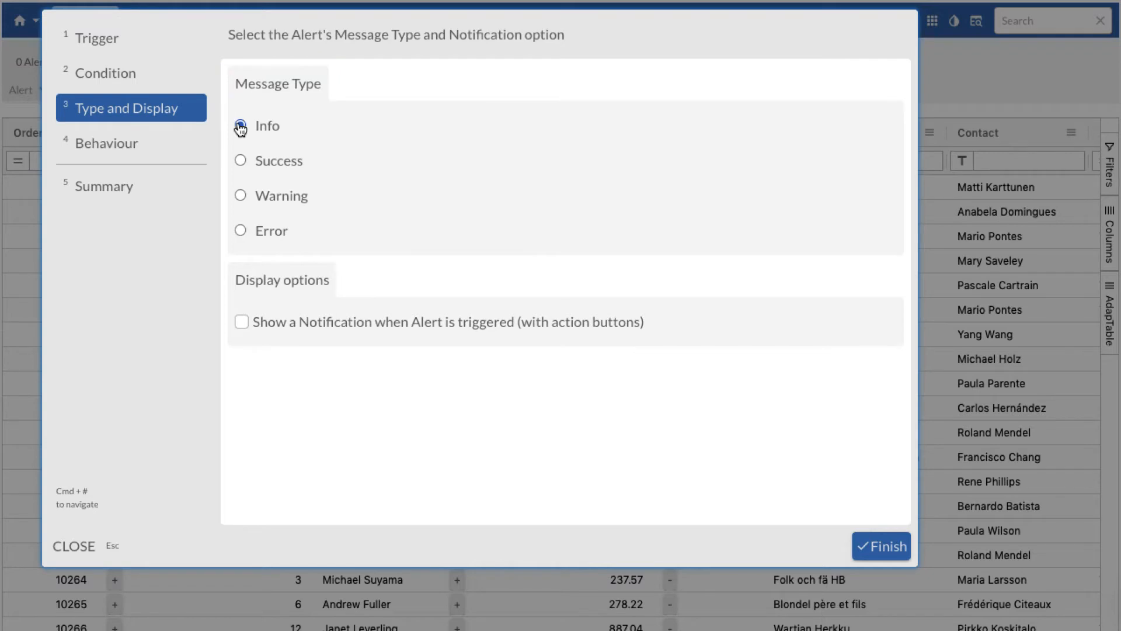
pyautogui.click(254, 332)
pyautogui.scroll(-2, 390, 360)
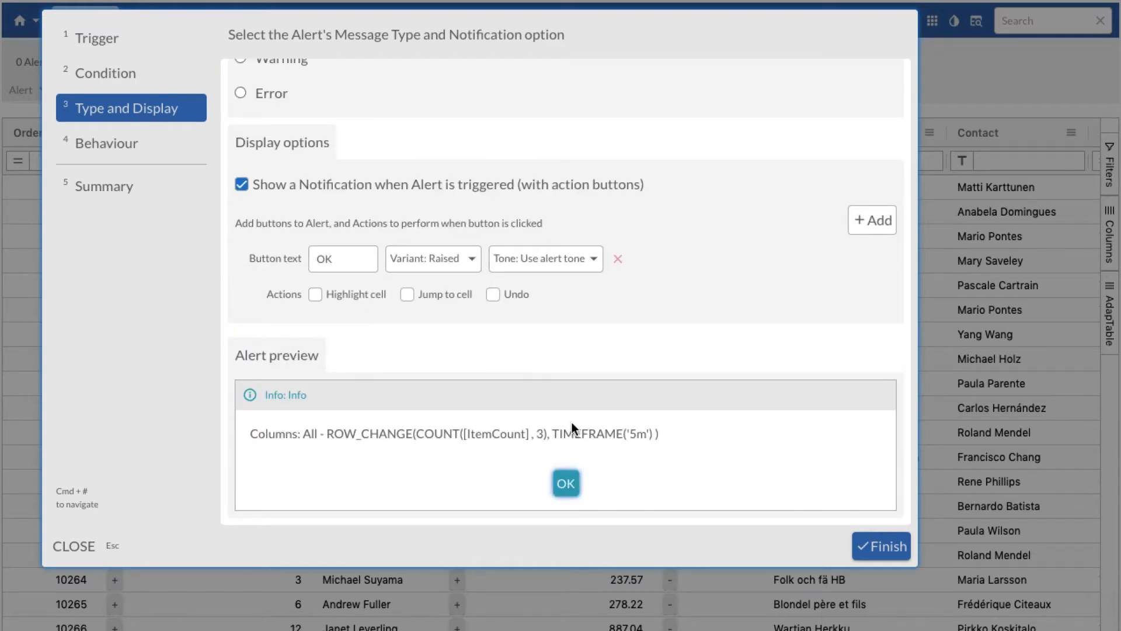
# Step: Review the new alert's behaviour and summary, finish it and return to the grid
pyautogui.click(102, 145)
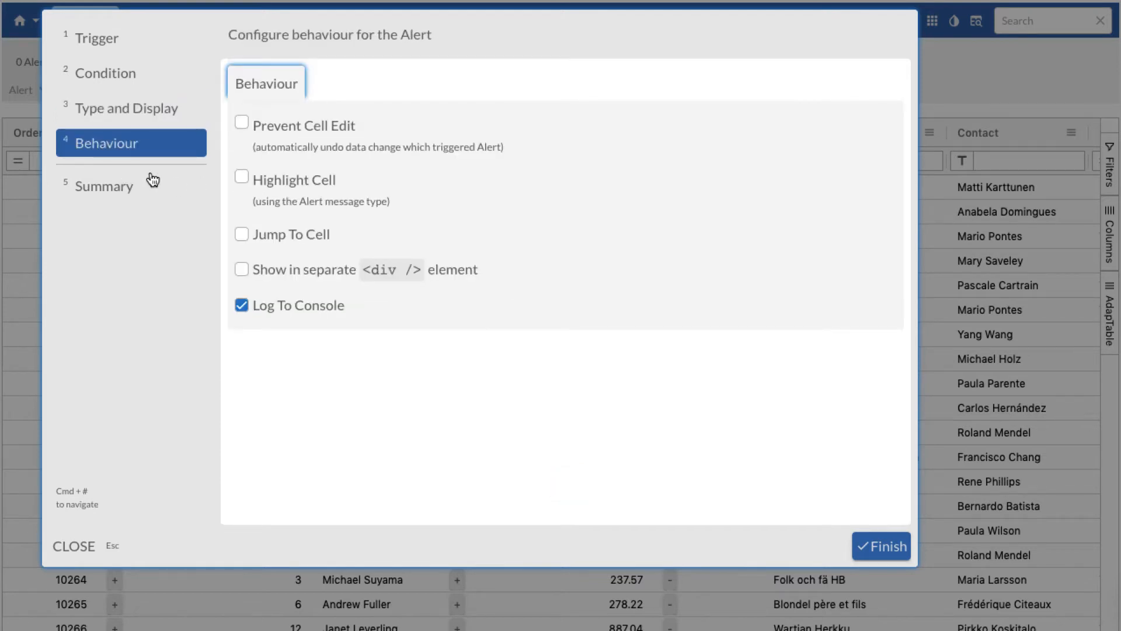
pyautogui.click(120, 187)
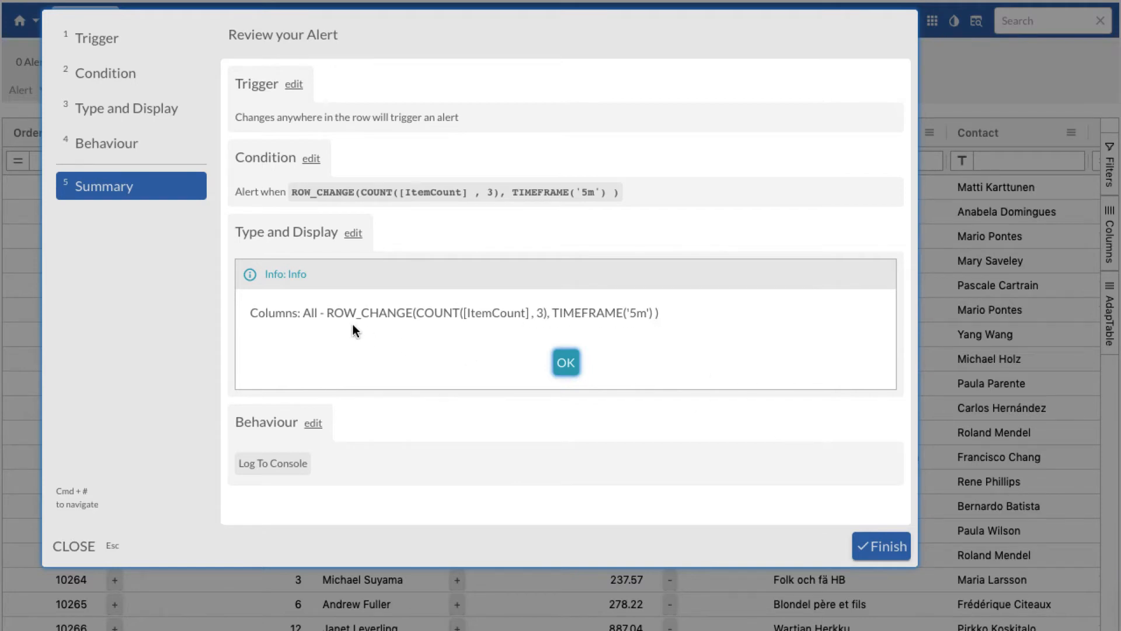
pyautogui.click(877, 551)
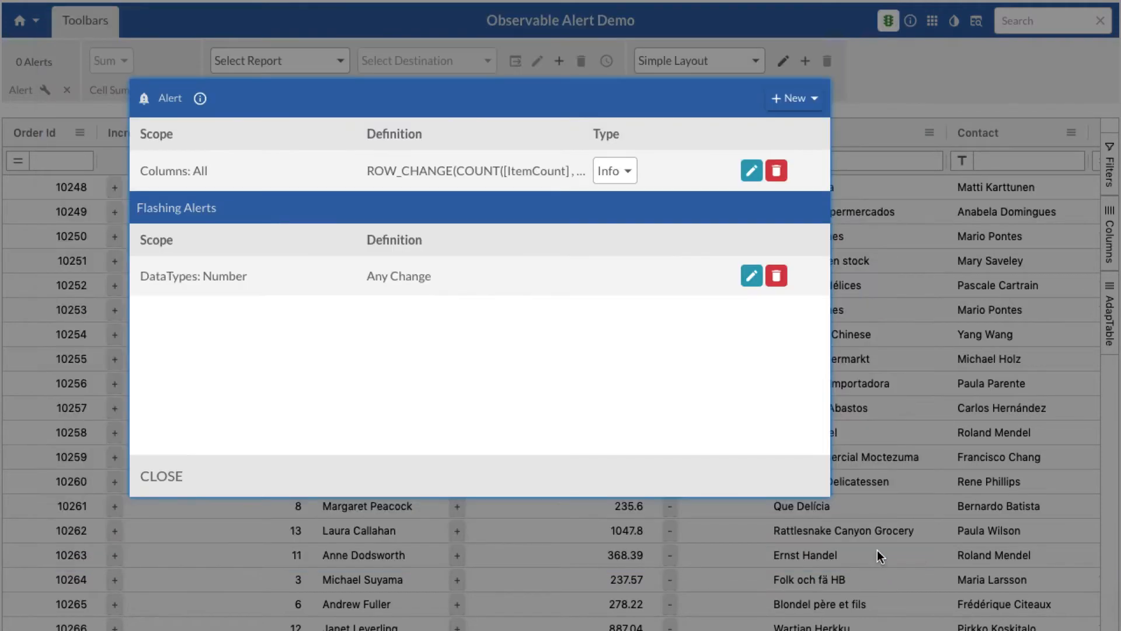
pyautogui.click(160, 473)
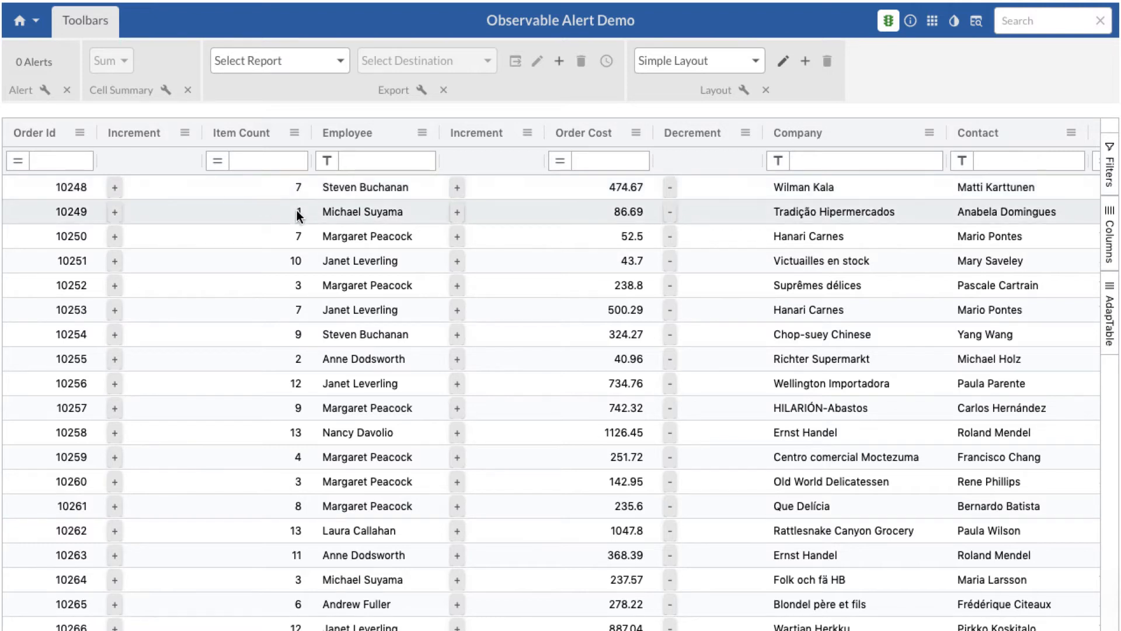
# Step: Increment the Item Count twice in the grid's second row and twice in its third row
pyautogui.click(114, 213)
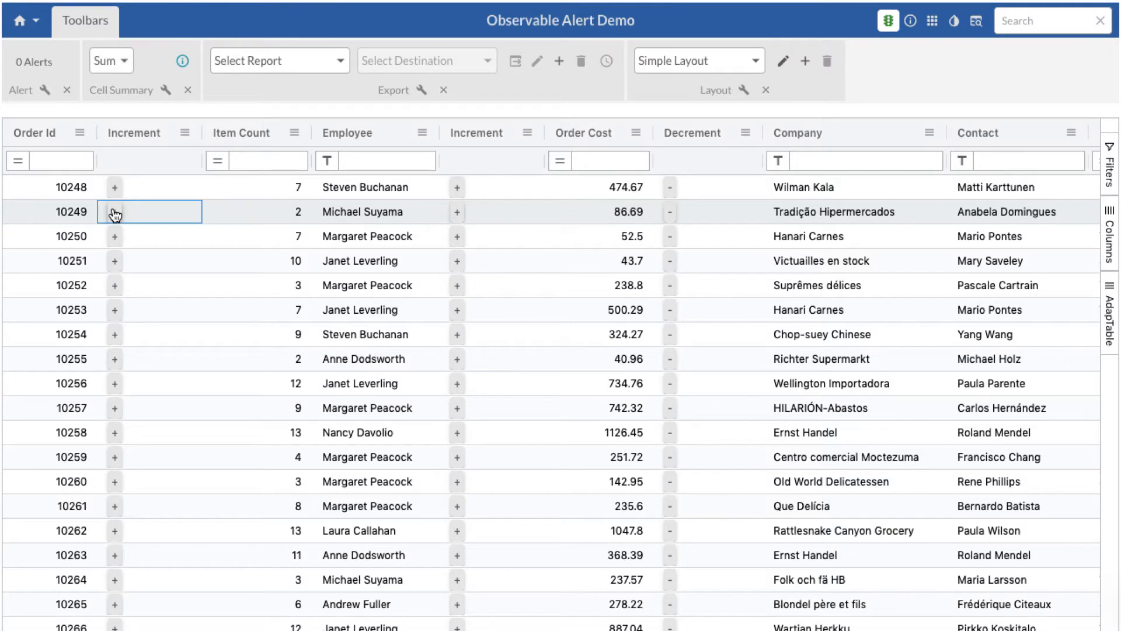
pyautogui.click(115, 213)
pyautogui.click(113, 238)
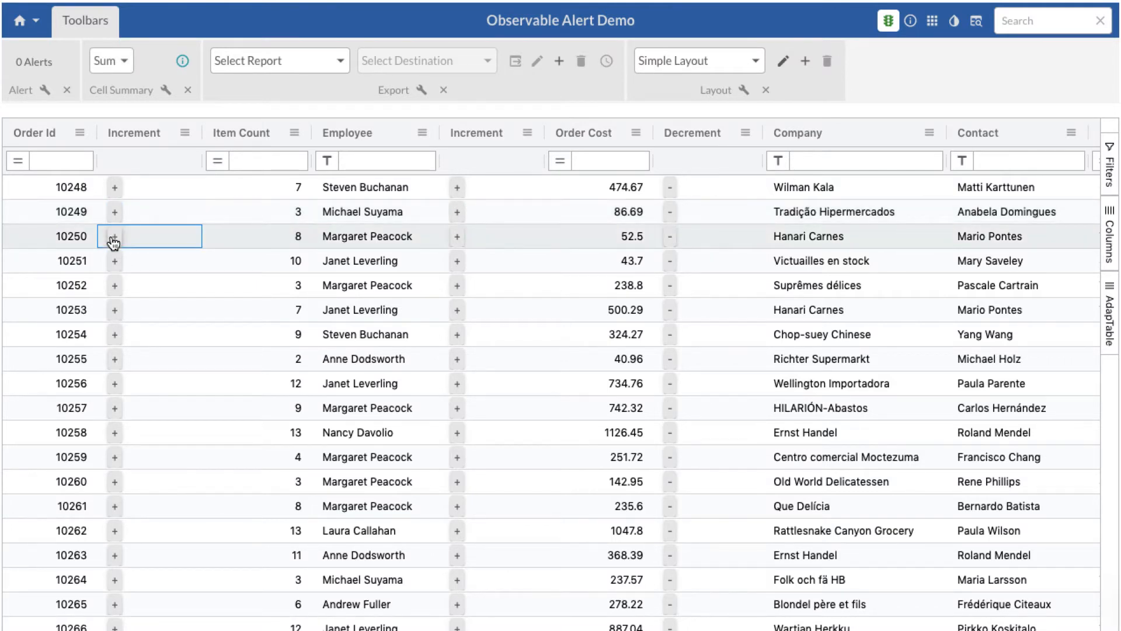
pyautogui.click(113, 238)
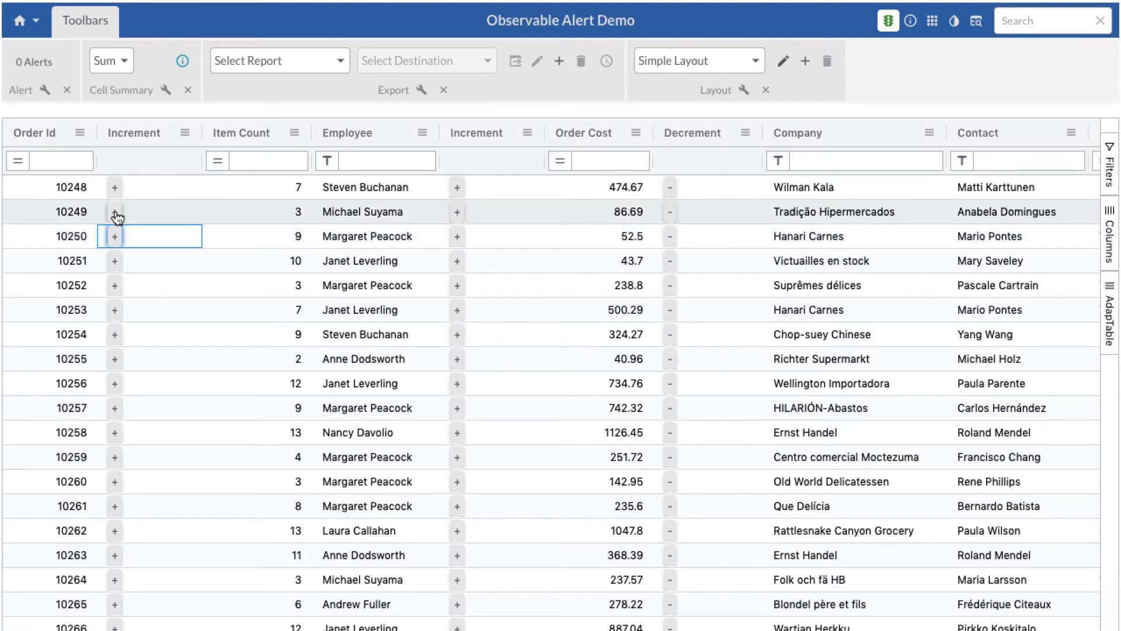
# Step: Increment the Item Count once in the grid's second row, once in its third row, and three more times in the second row
pyautogui.click(115, 213)
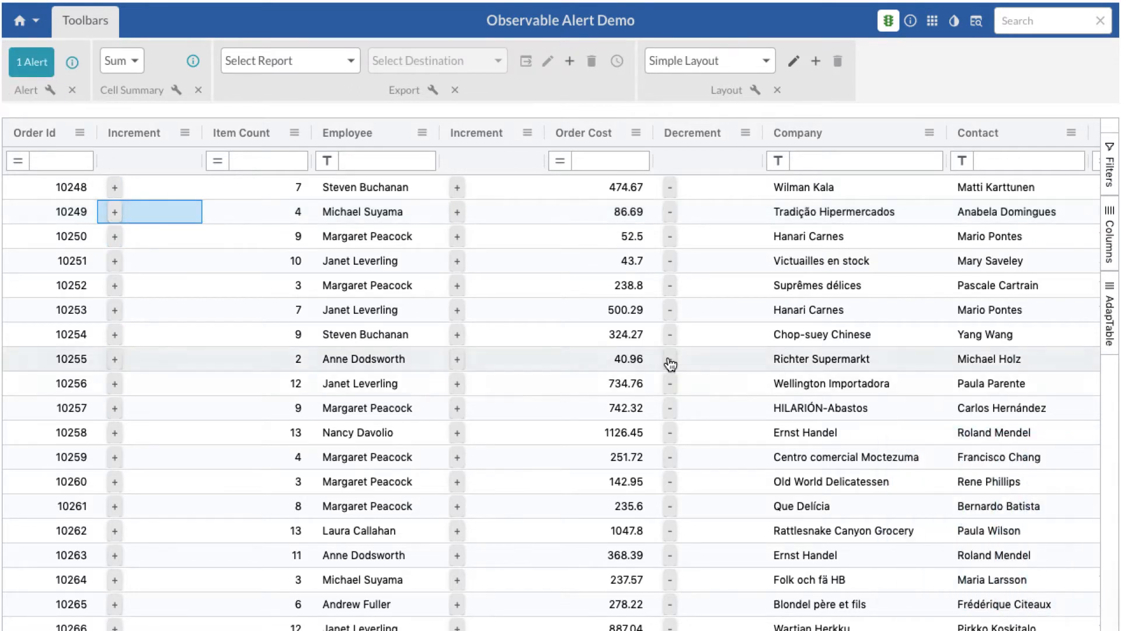
pyautogui.click(113, 236)
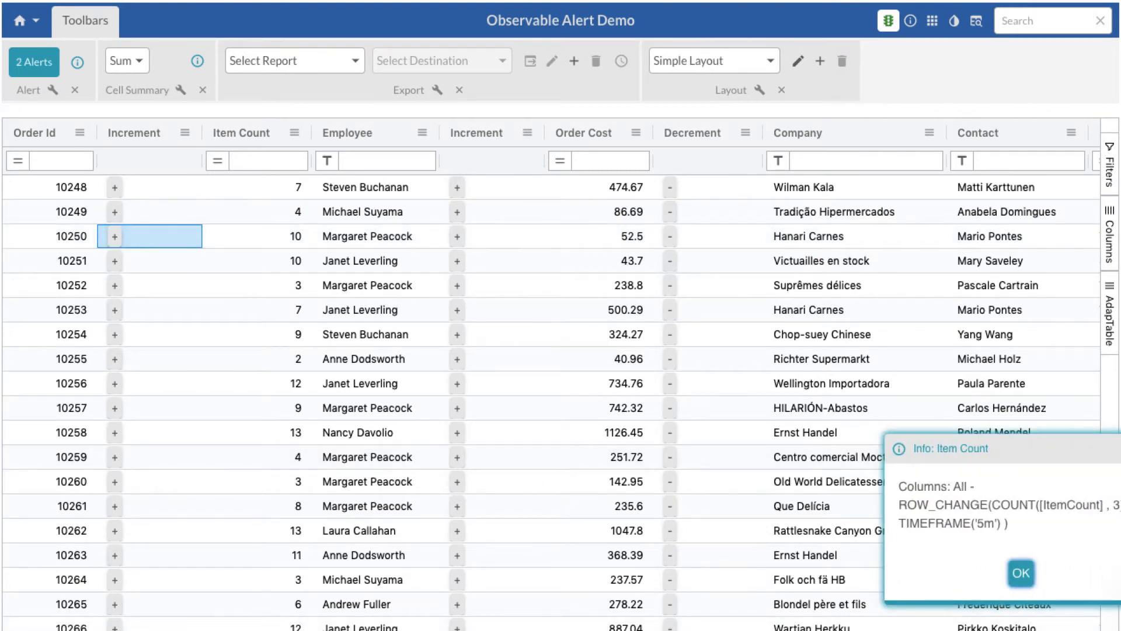
pyautogui.moveTo(1120, 386); pyautogui.dragTo(1119, 386)
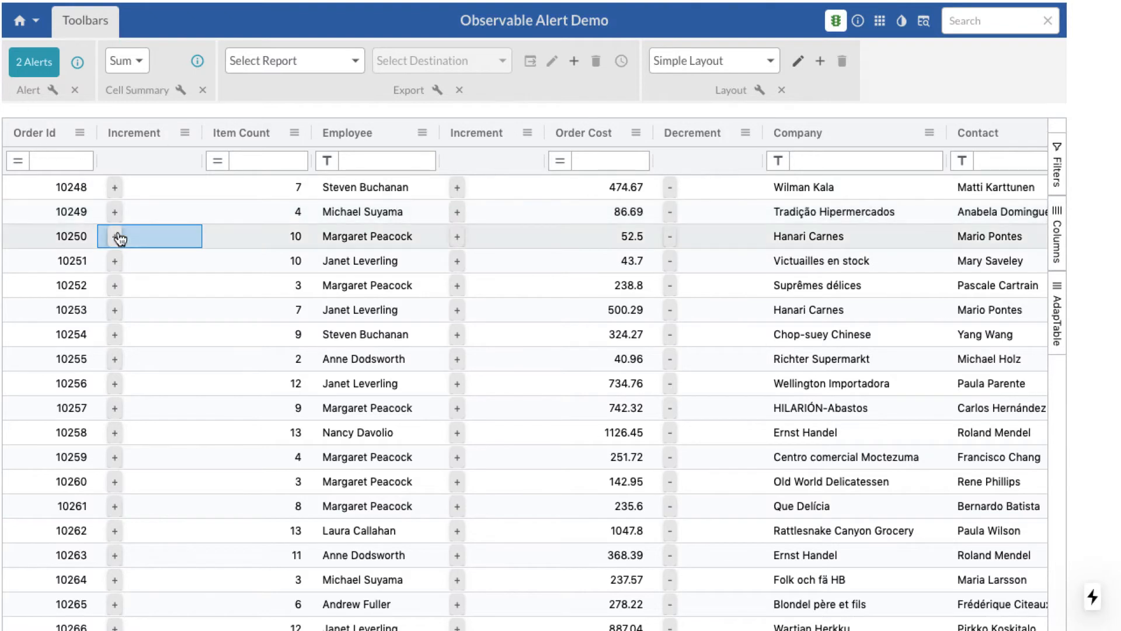
pyautogui.click(115, 214)
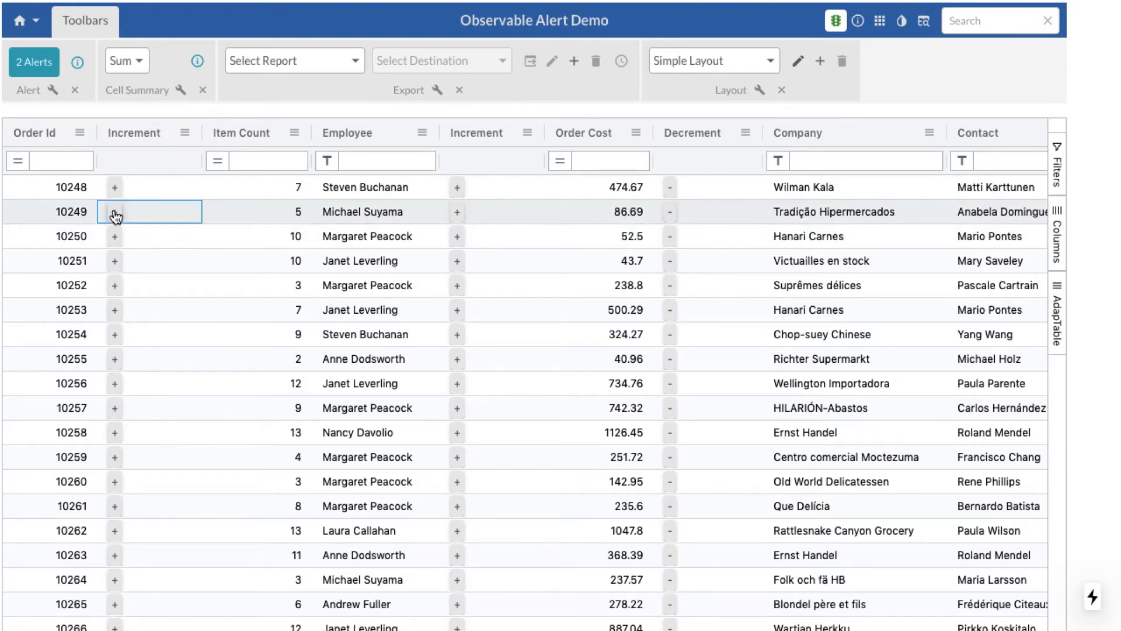
pyautogui.click(115, 214)
pyautogui.click(115, 214)
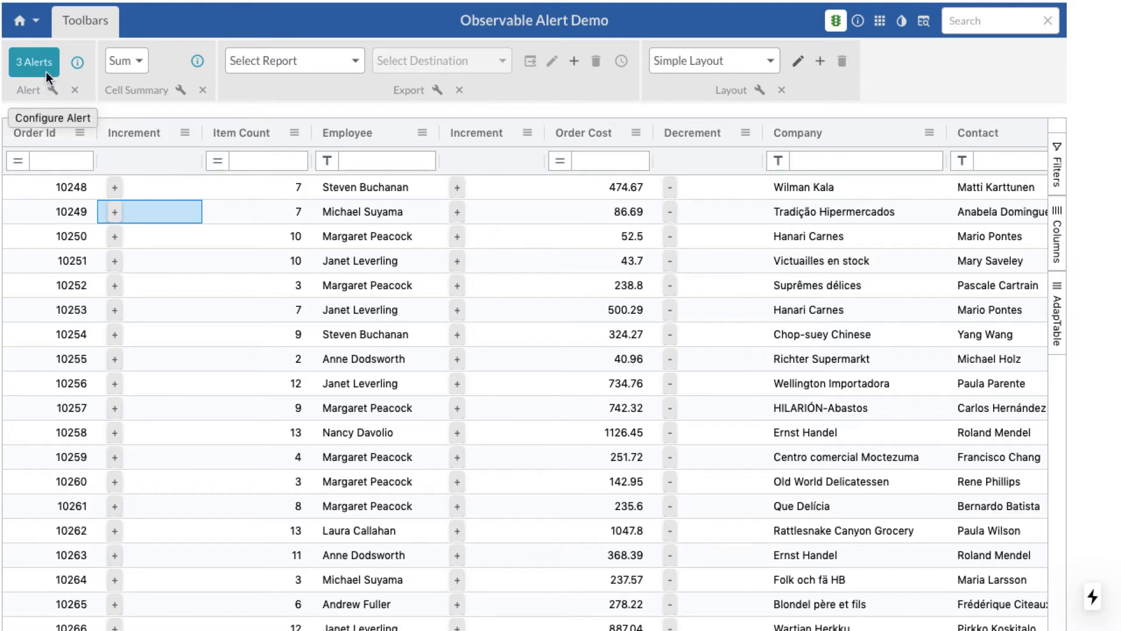
# Step: Review the triggered Item Count alerts, and clear them all from the Alert section of the AdapTable tool panel
pyautogui.click(77, 61)
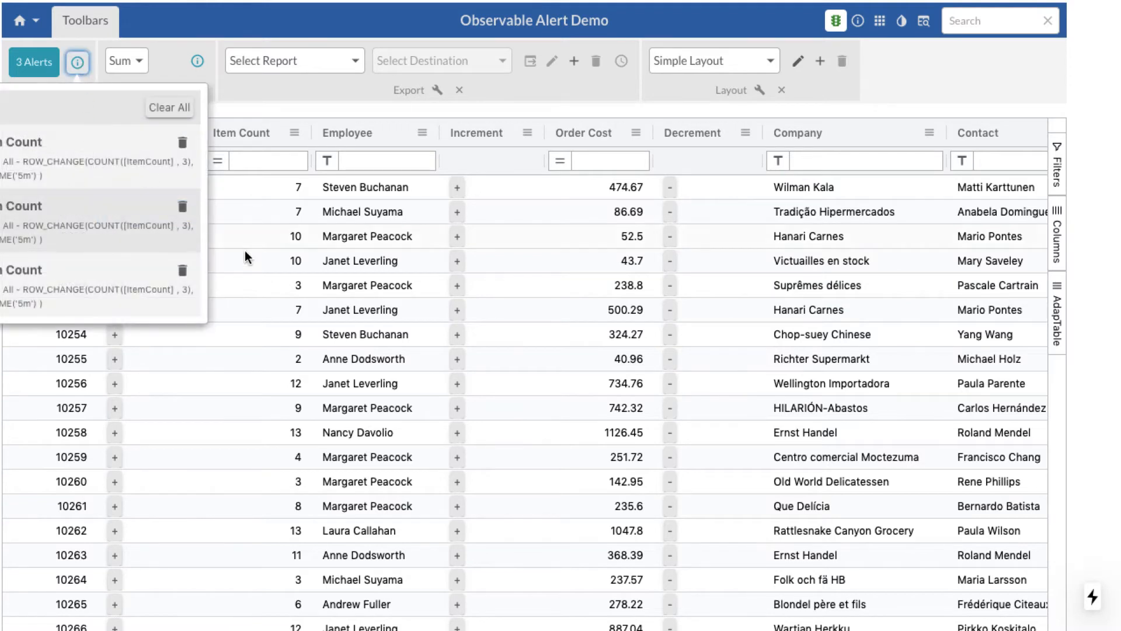
pyautogui.click(274, 267)
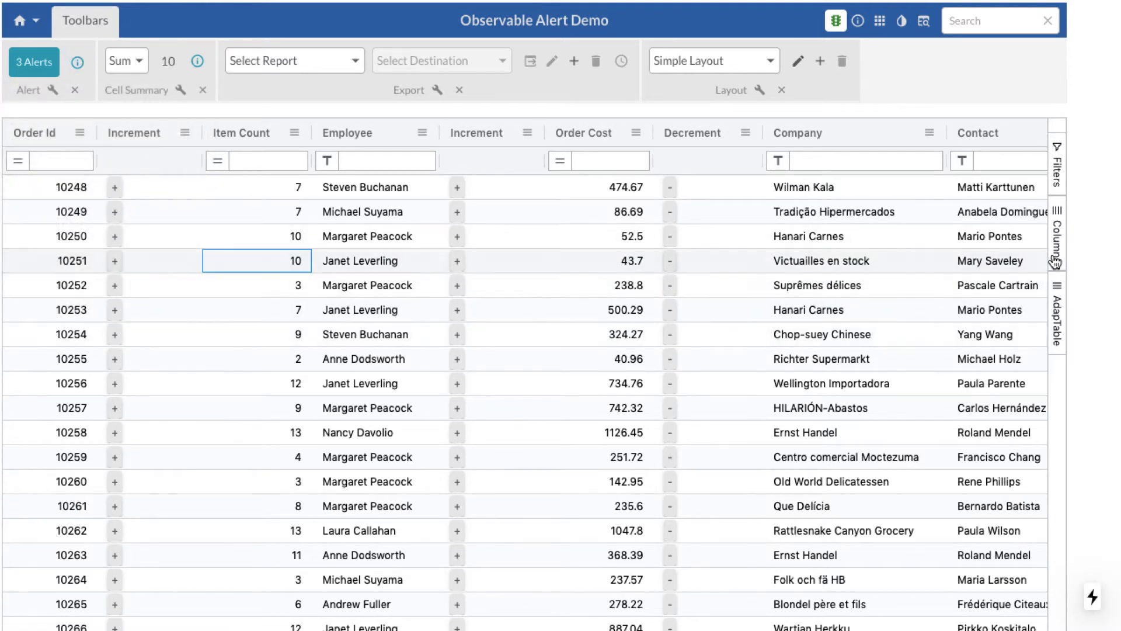
pyautogui.click(1056, 319)
pyautogui.click(893, 172)
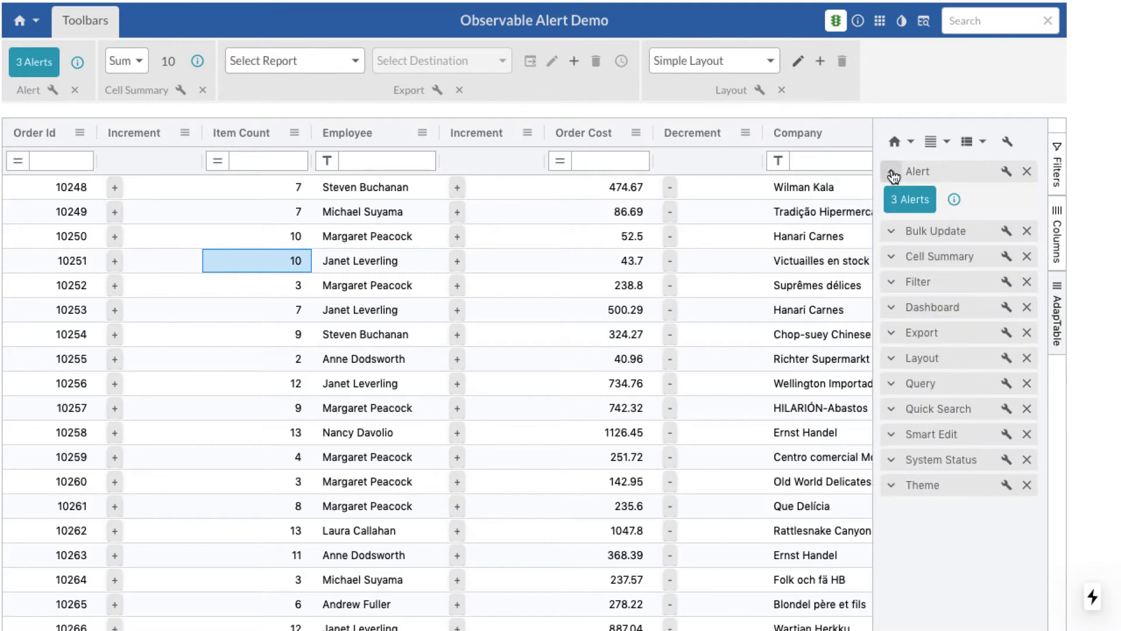
pyautogui.click(953, 199)
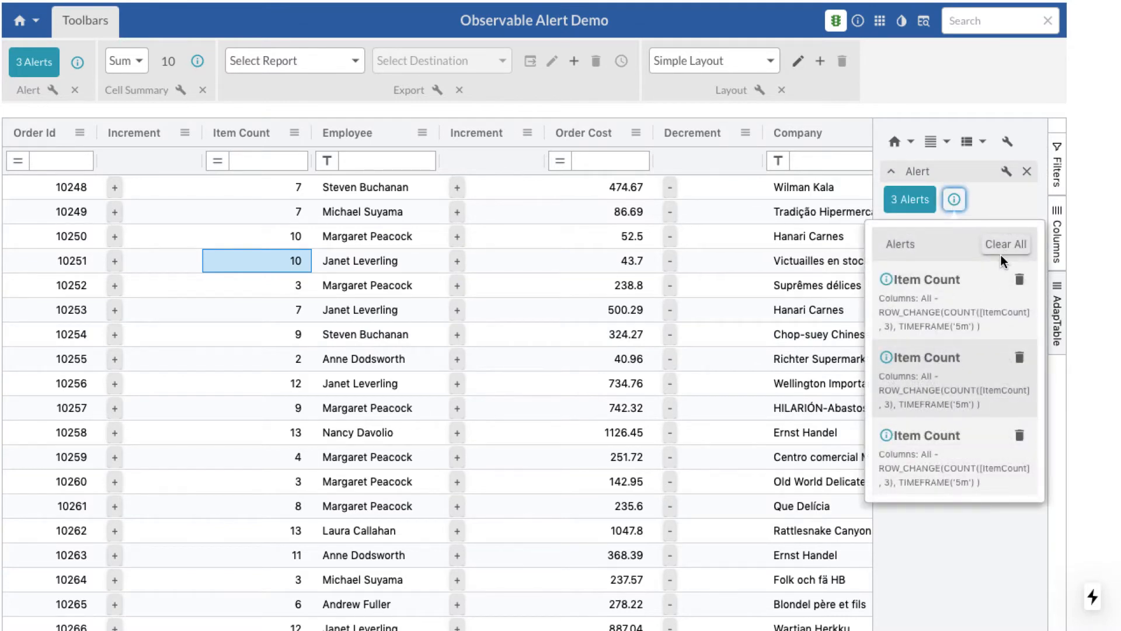
pyautogui.click(1001, 254)
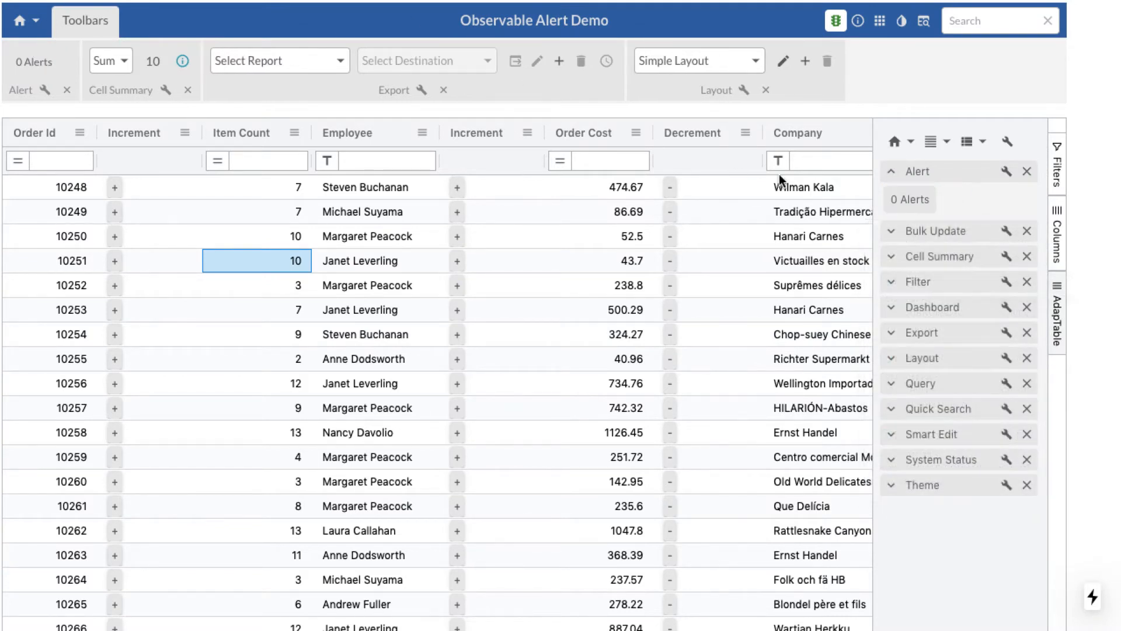
# Step: Start a new standard alert with the Whole Row trigger and choose an Observable query as its condition
pyautogui.click(1005, 171)
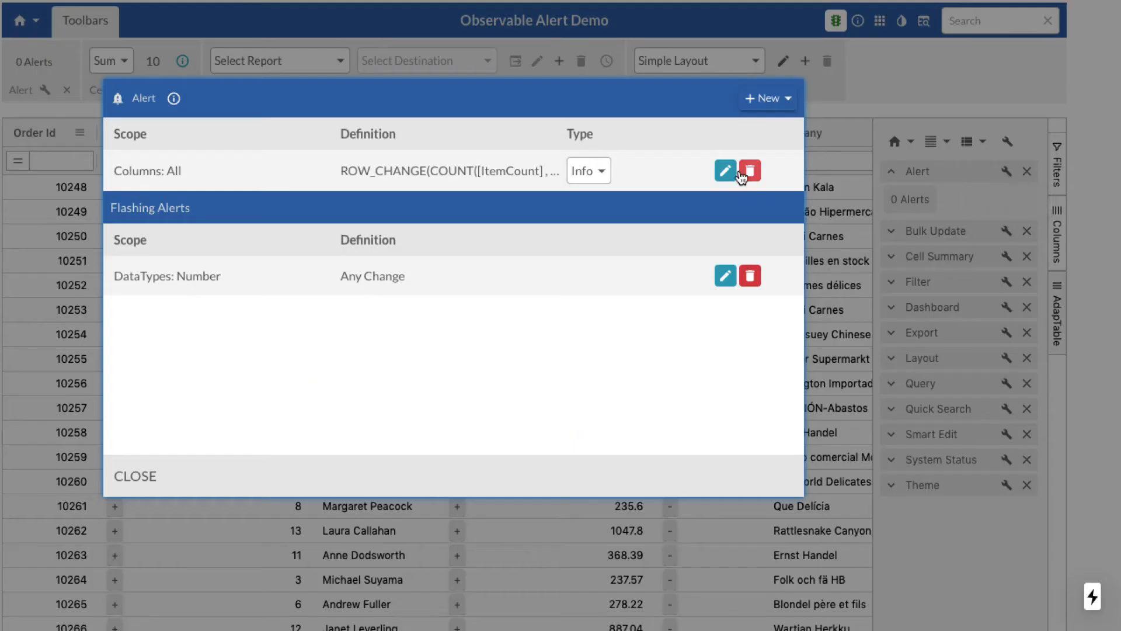
pyautogui.click(769, 105)
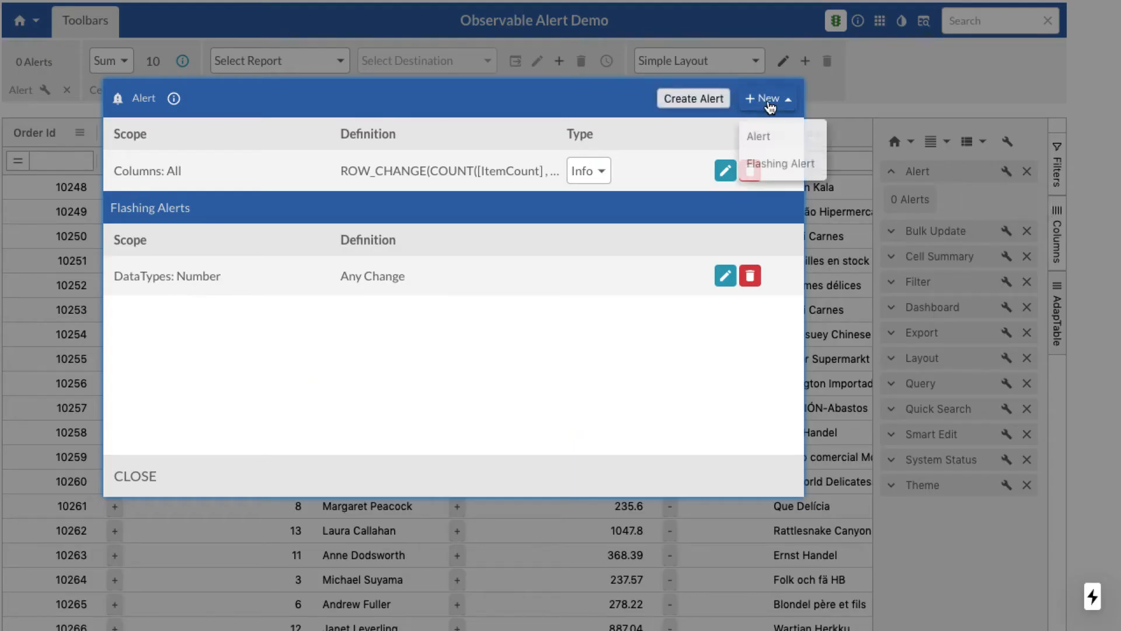
pyautogui.click(767, 134)
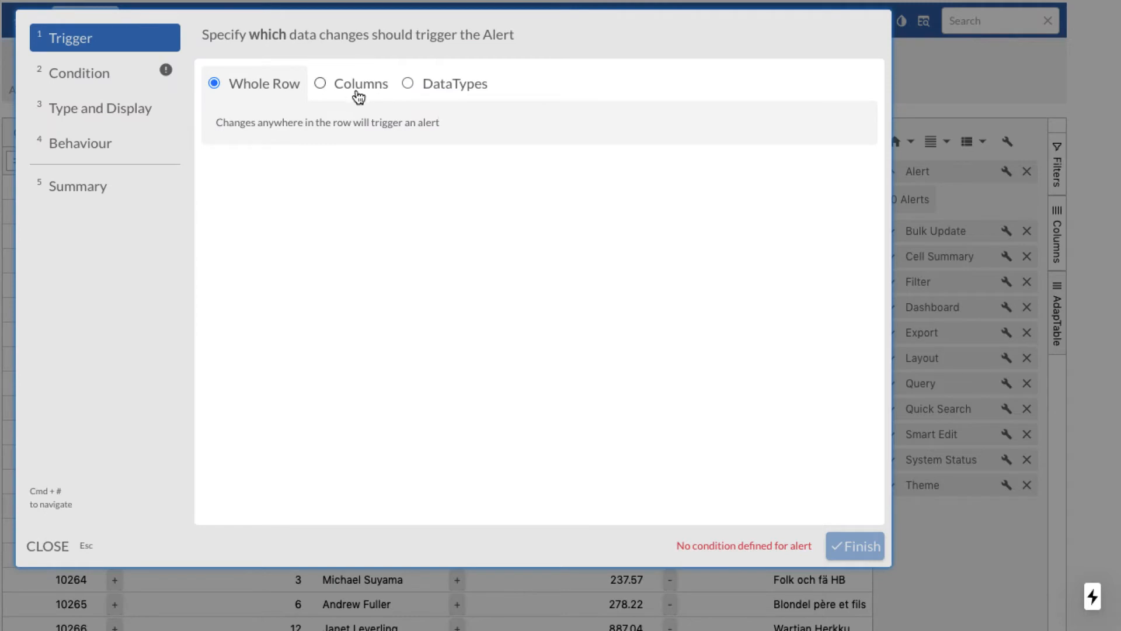
pyautogui.click(93, 71)
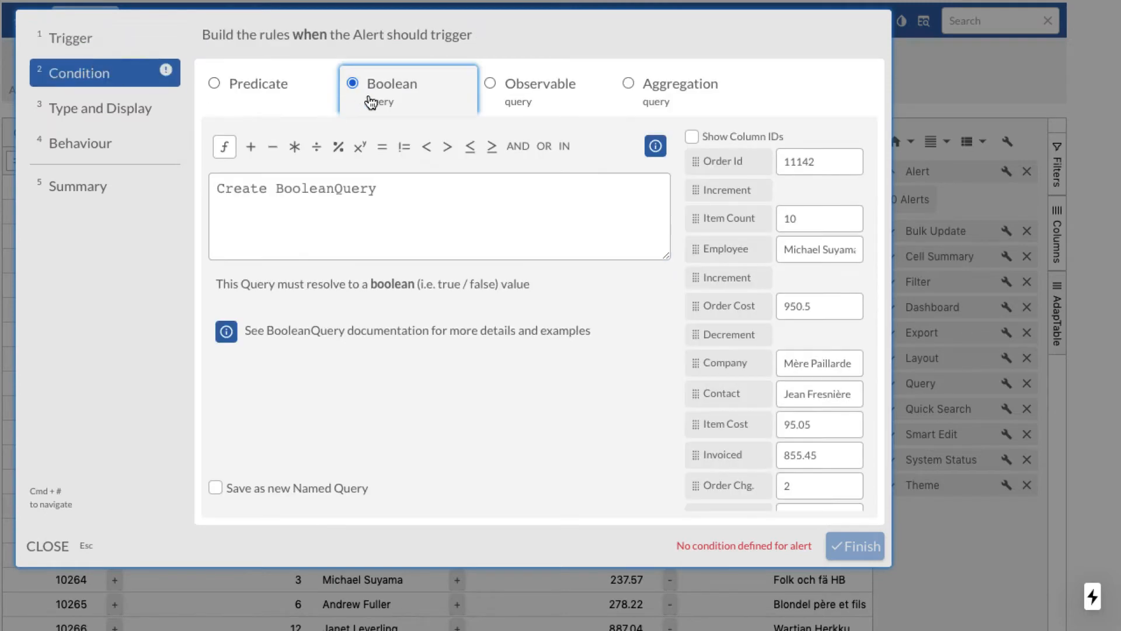
pyautogui.click(518, 95)
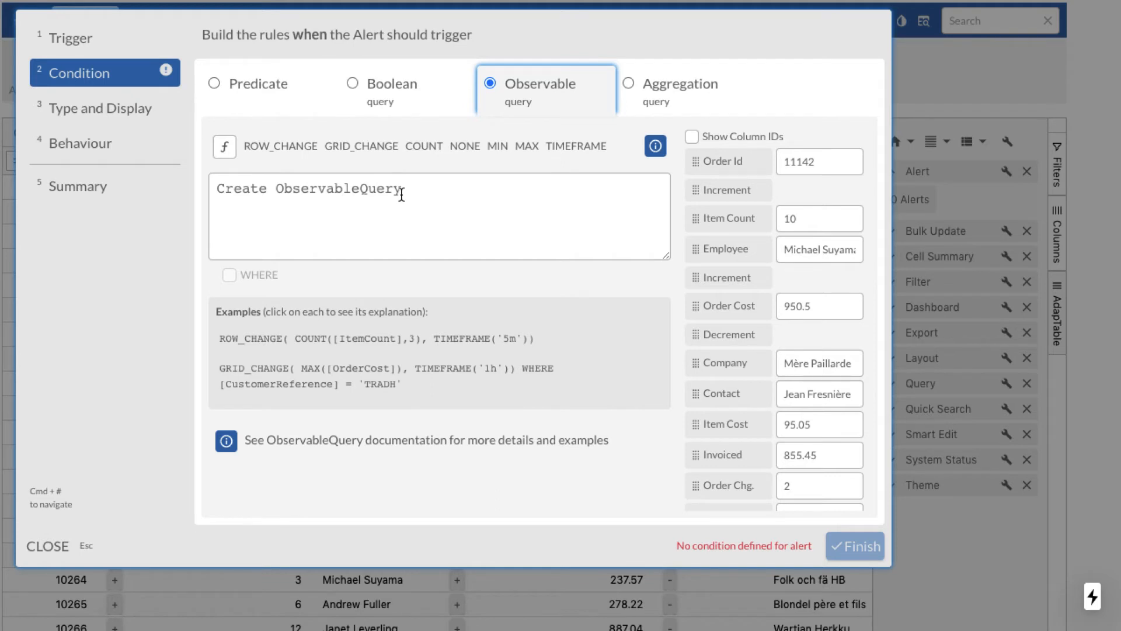
# Step: Build the observable query with ROW_CHANGE containing MAX of the Order Cost column as its first argument
pyautogui.click(280, 146)
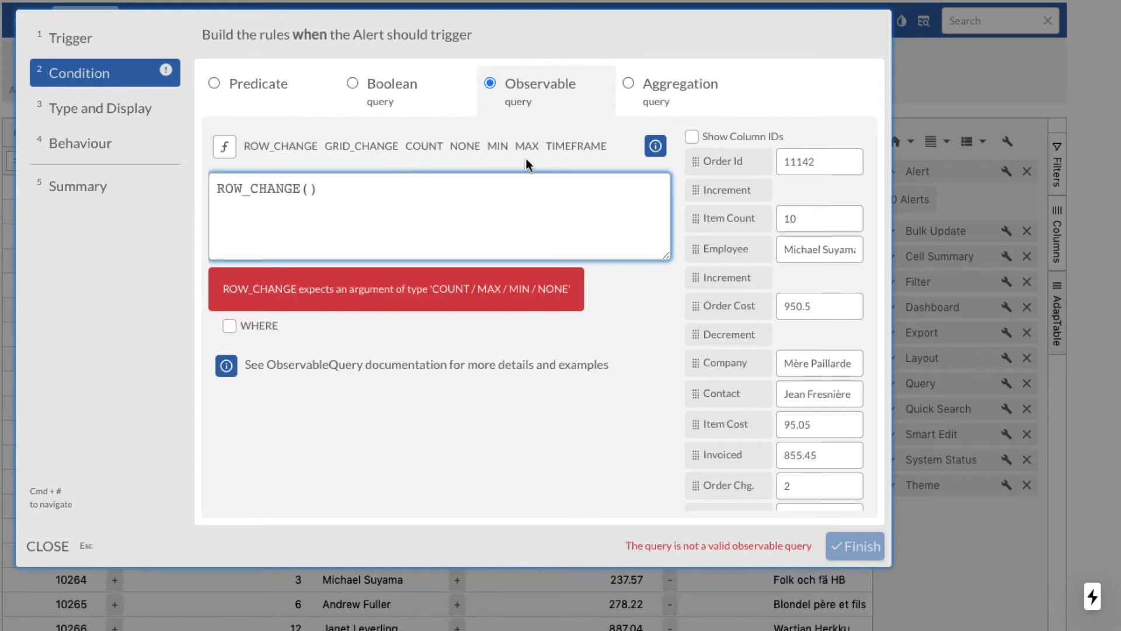
pyautogui.click(308, 189)
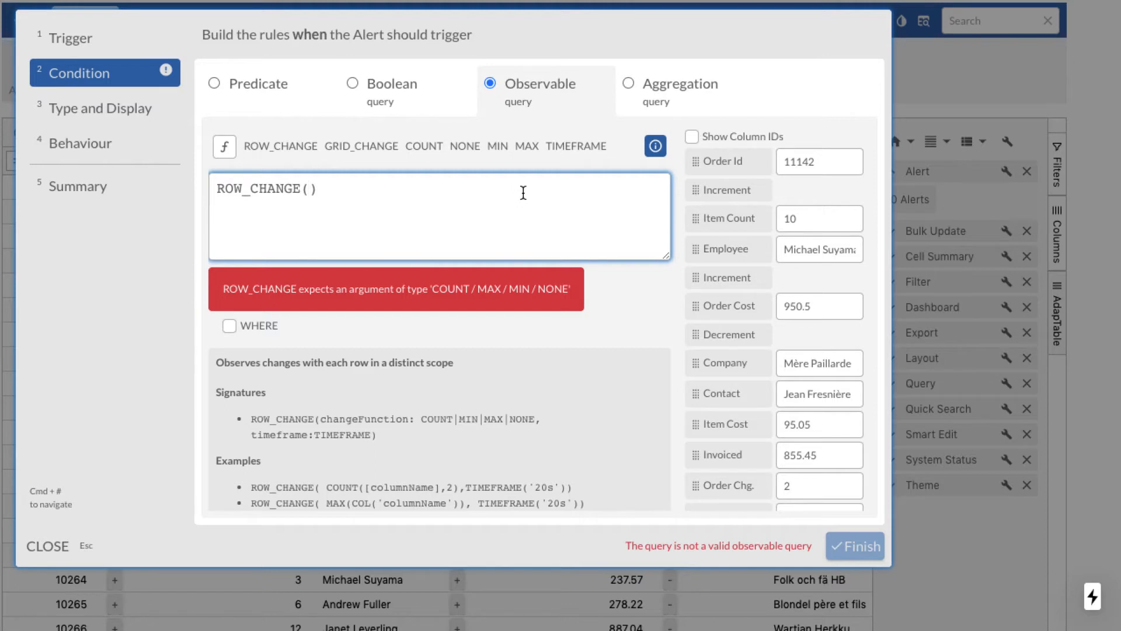
pyautogui.click(528, 148)
pyautogui.click(323, 187)
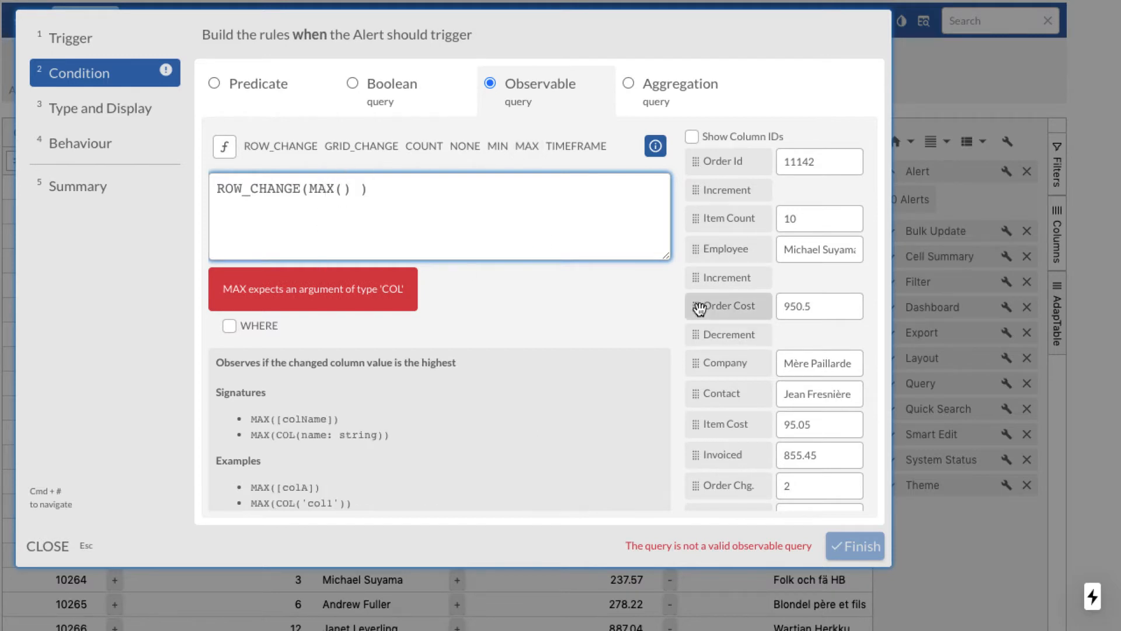
pyautogui.moveTo(699, 308); pyautogui.dragTo(476, 228)
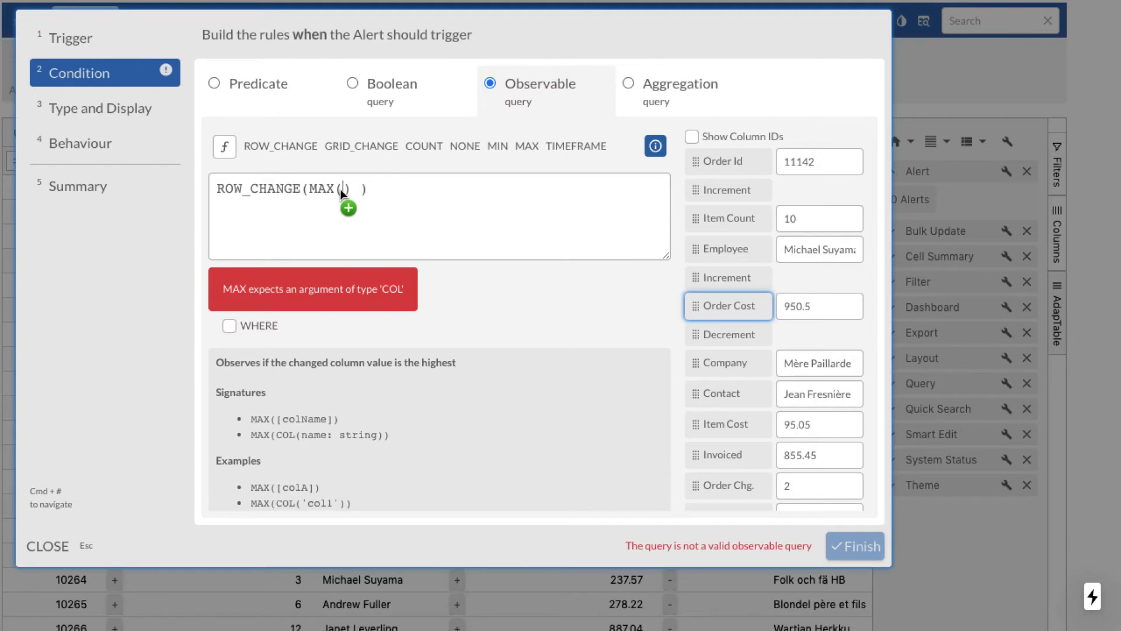
pyautogui.moveTo(341, 190); pyautogui.dragTo(341, 190)
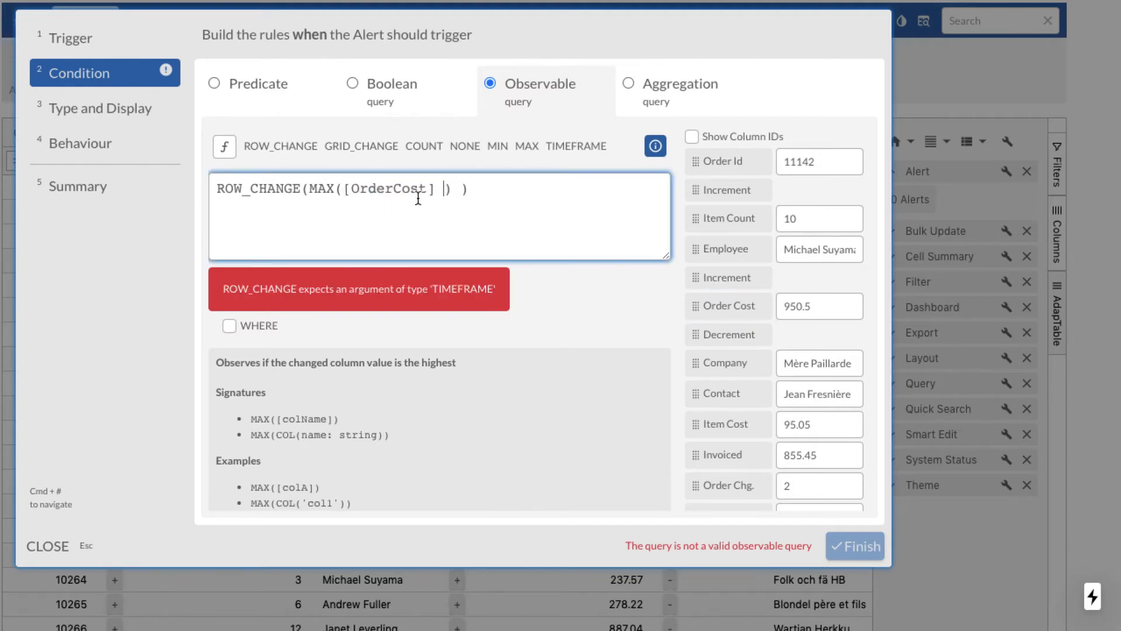
# Step: Add TIMEFRAME('1h') as the second argument of ROW_CHANGE, separated from MAX by a comma
pyautogui.click(454, 192)
pyautogui.write(',')
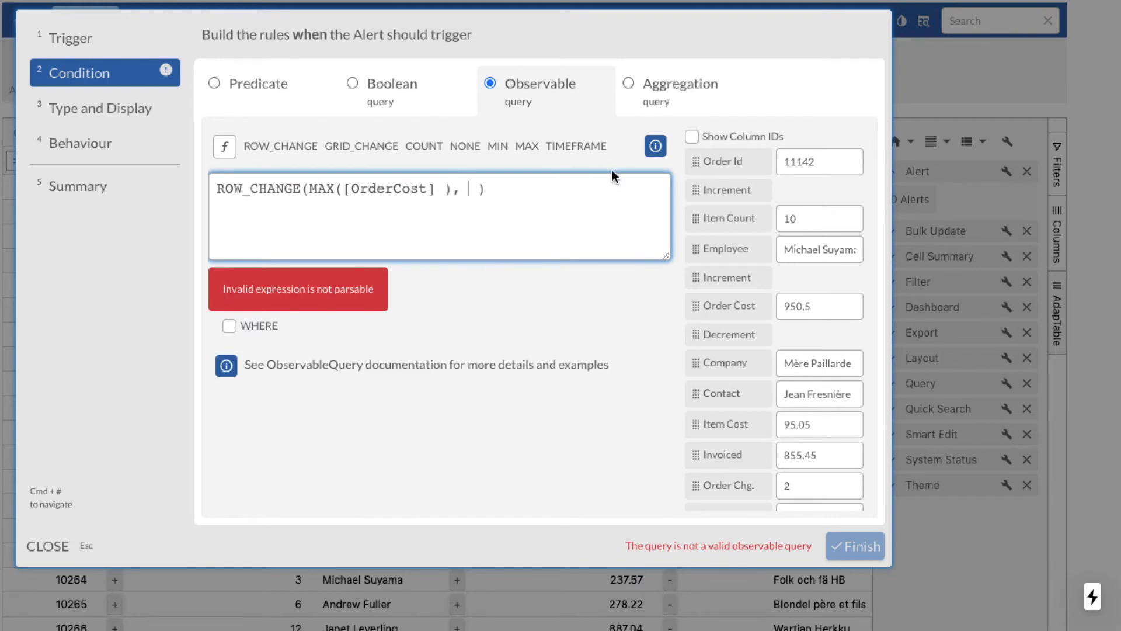
pyautogui.click(578, 145)
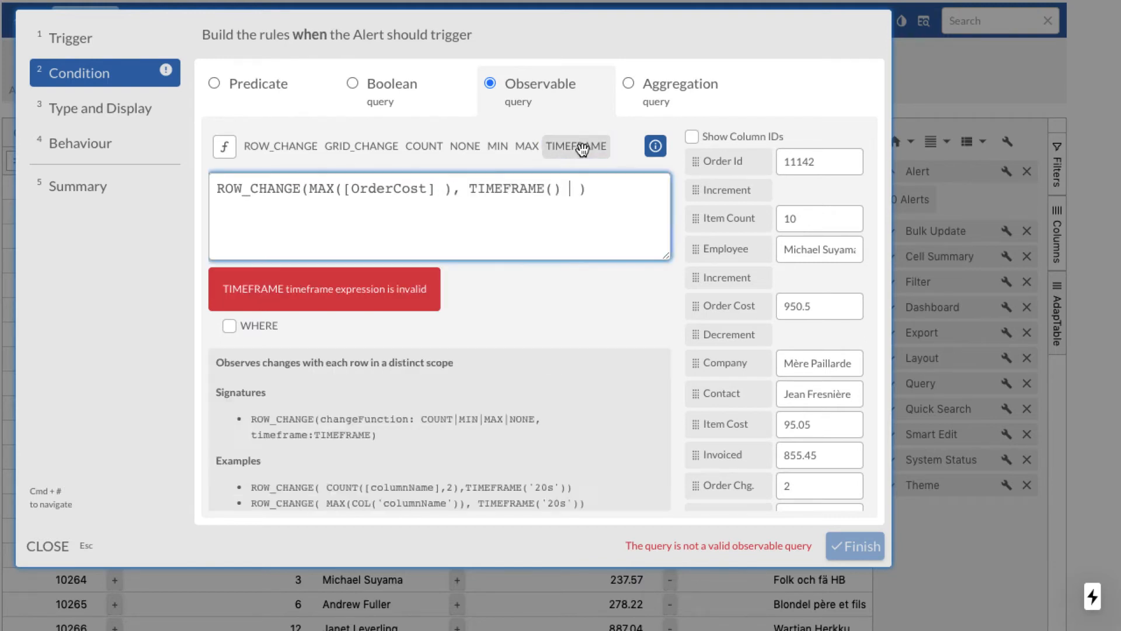
pyautogui.click(553, 192)
pyautogui.write("'1h")
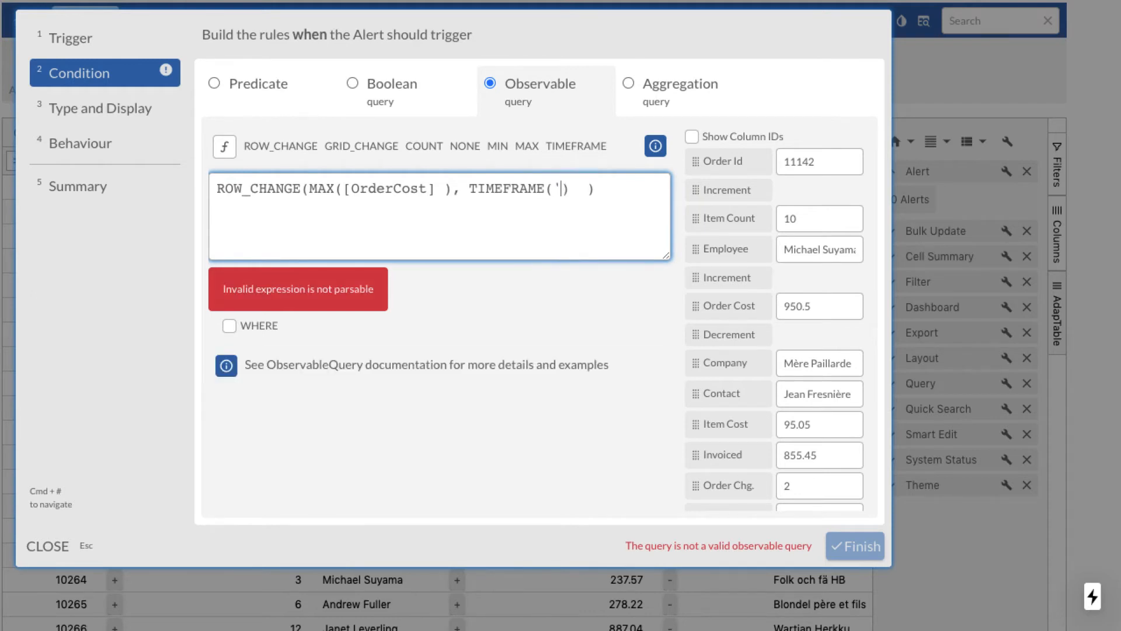
pyautogui.write("'")
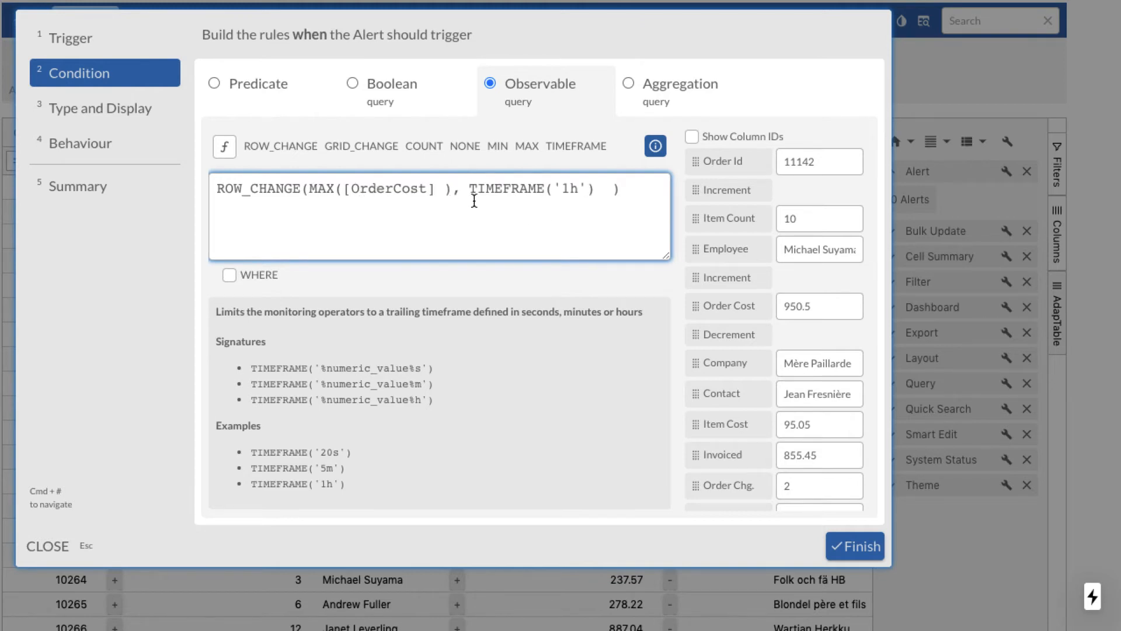
# Step: Enable the WHERE clause and restrict the query to rows whose Employee column equals the employee's full name in quotes
pyautogui.click(229, 276)
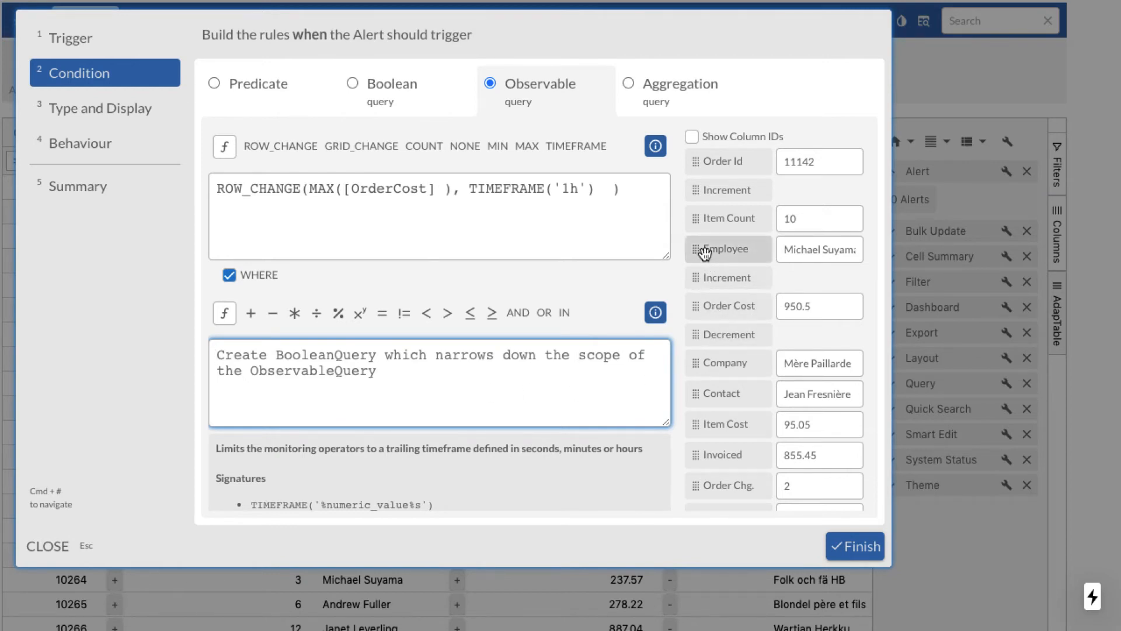
pyautogui.moveTo(705, 250); pyautogui.dragTo(282, 363)
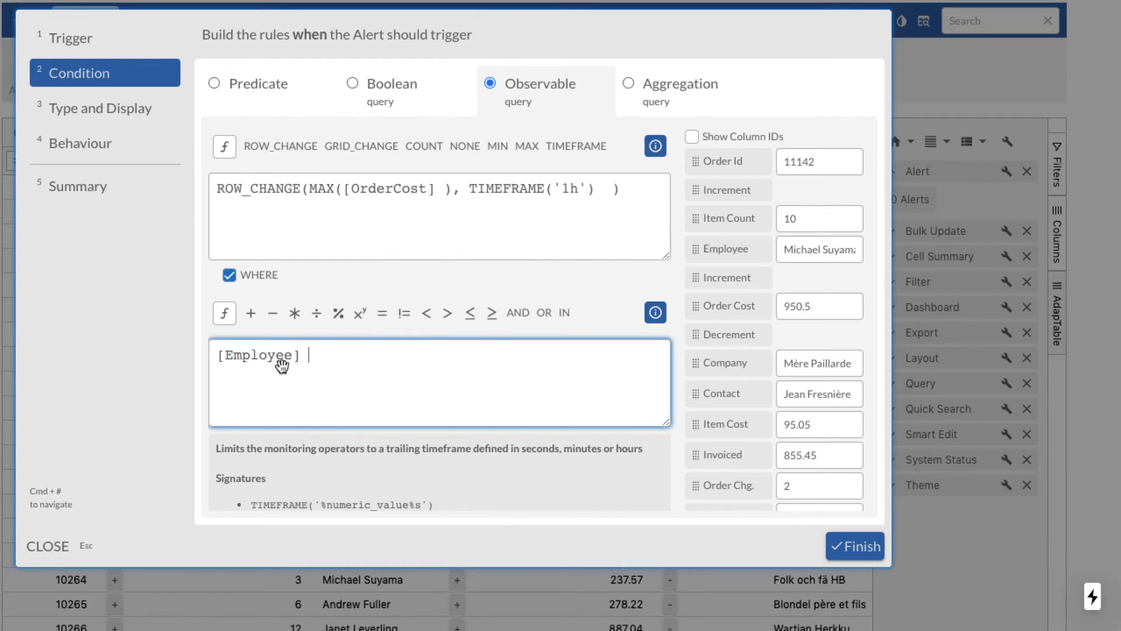
pyautogui.write('= ')
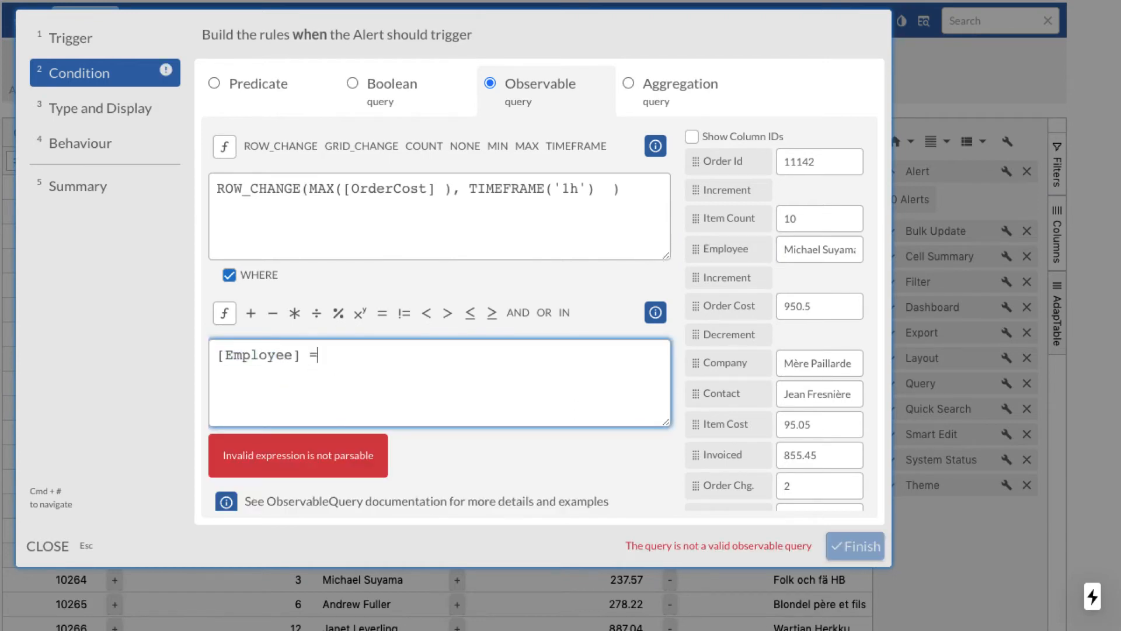
pyautogui.write("'Margaret Peach")
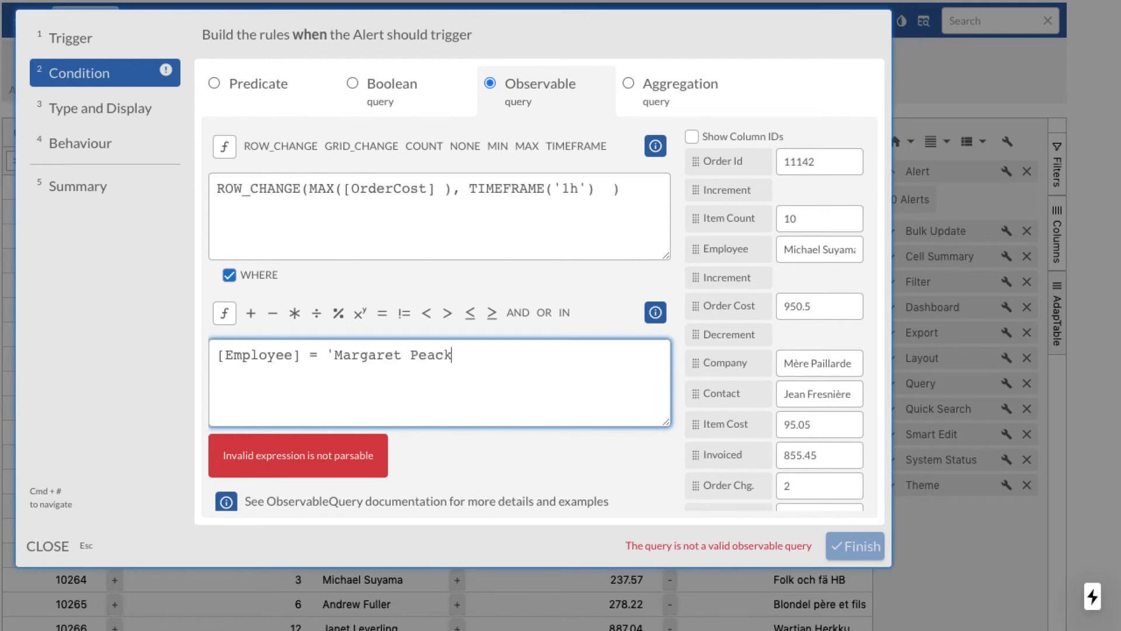
pyautogui.press('BackSpace')
pyautogui.write("ock'")
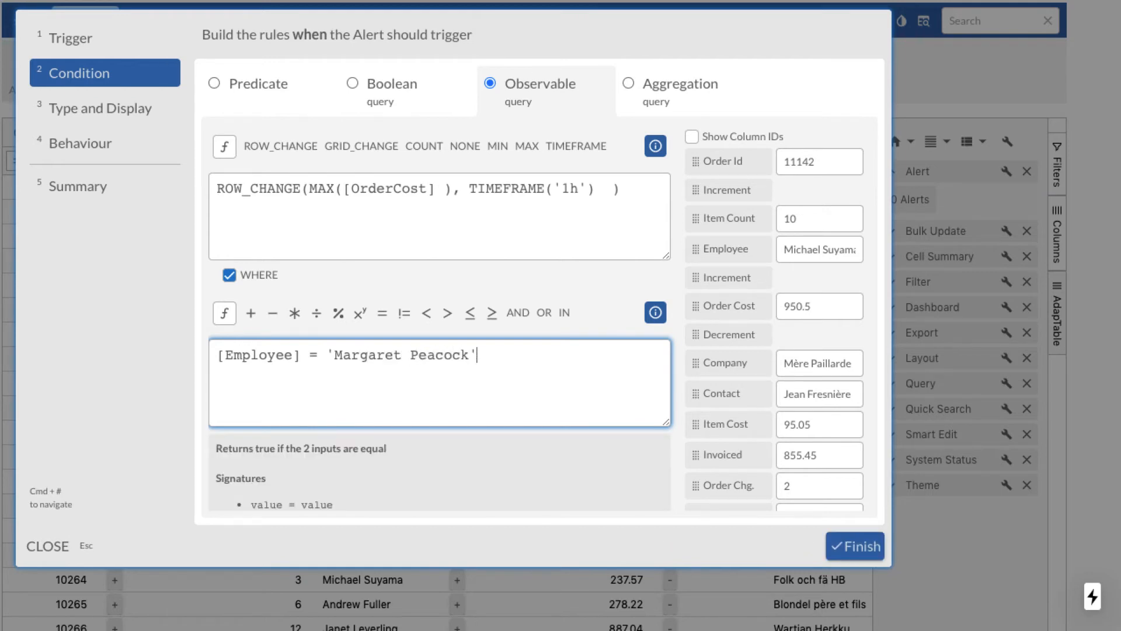
pyautogui.scroll(-3, 386, 375)
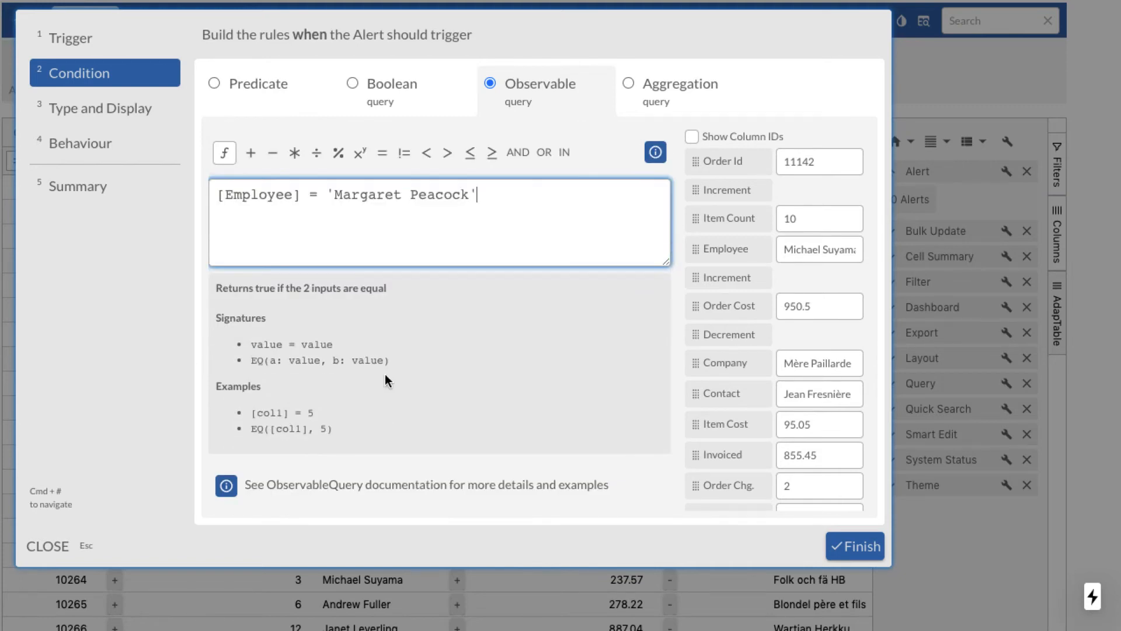
pyautogui.scroll(3, 384, 374)
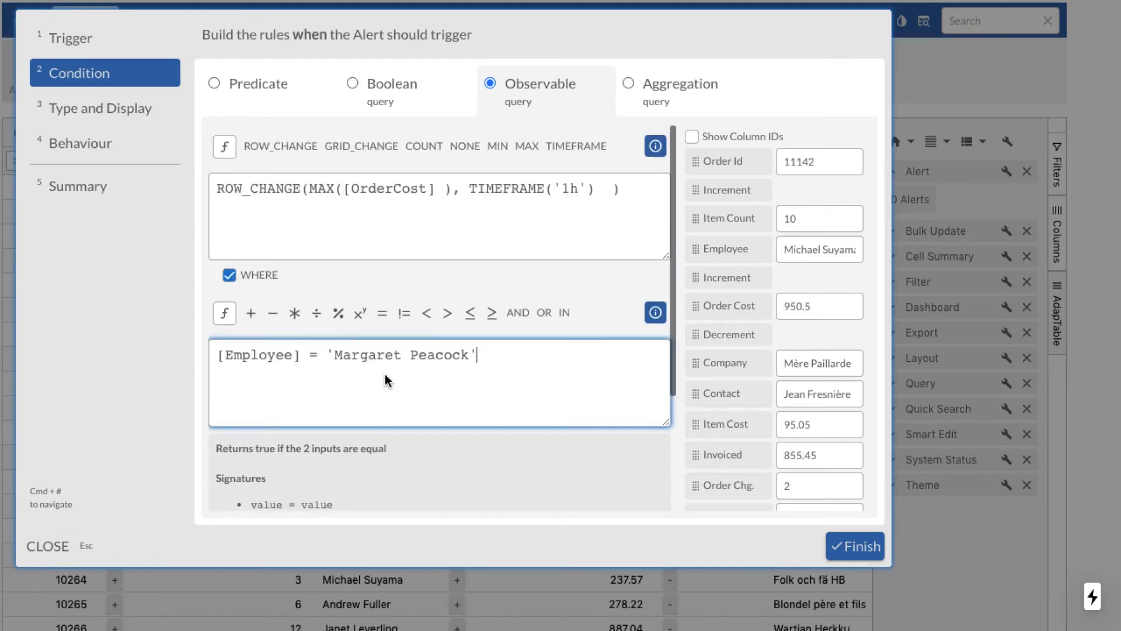
# Step: Set the alert's message type to Success and enable showing a notification when it is triggered
pyautogui.click(107, 110)
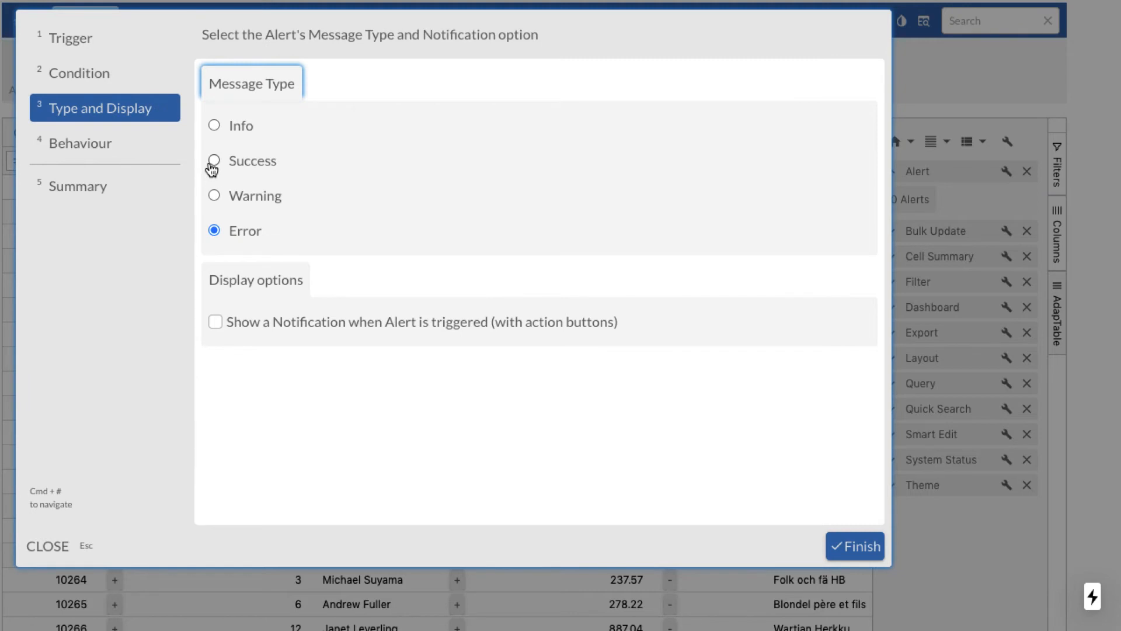
pyautogui.click(214, 161)
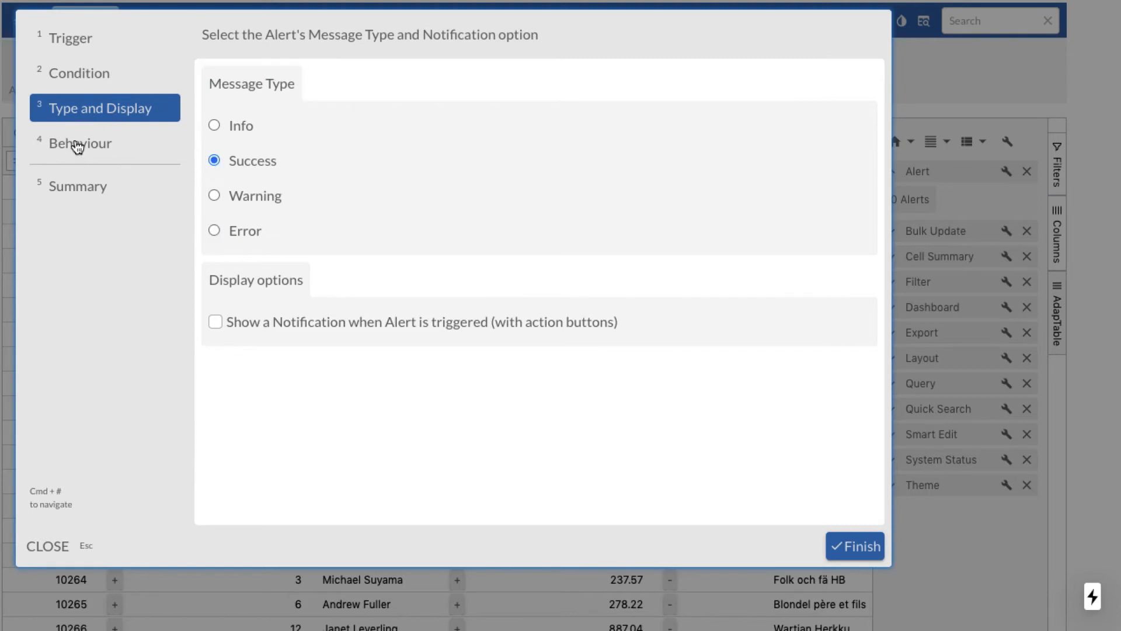
pyautogui.click(215, 322)
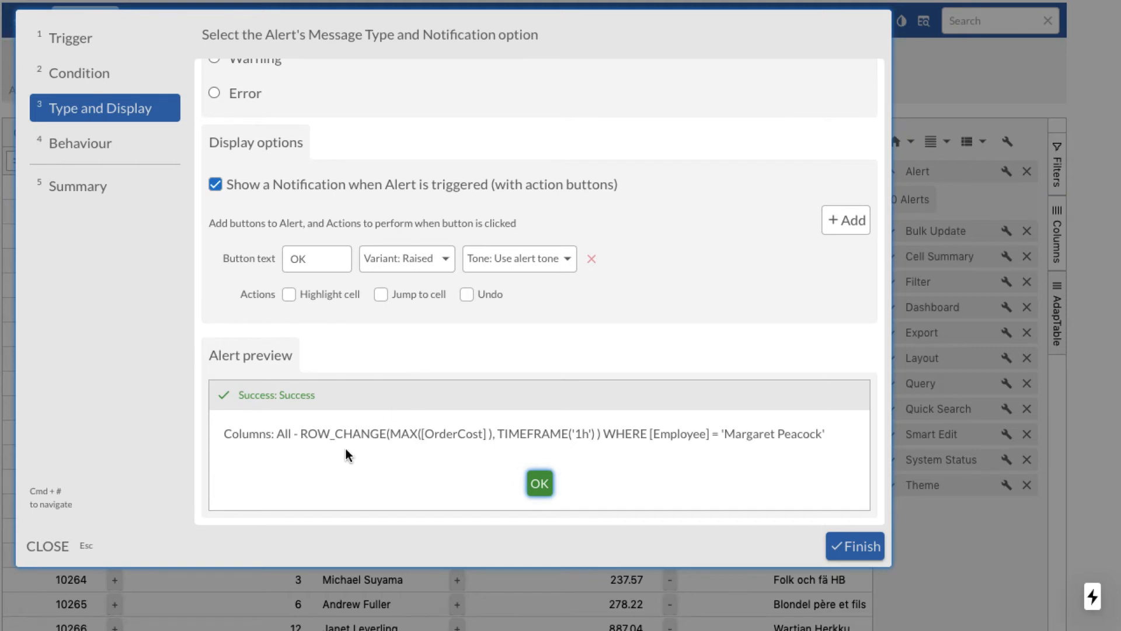
# Step: Review the new alert's behaviour options and summary, save the alert, and close the alert list
pyautogui.click(95, 149)
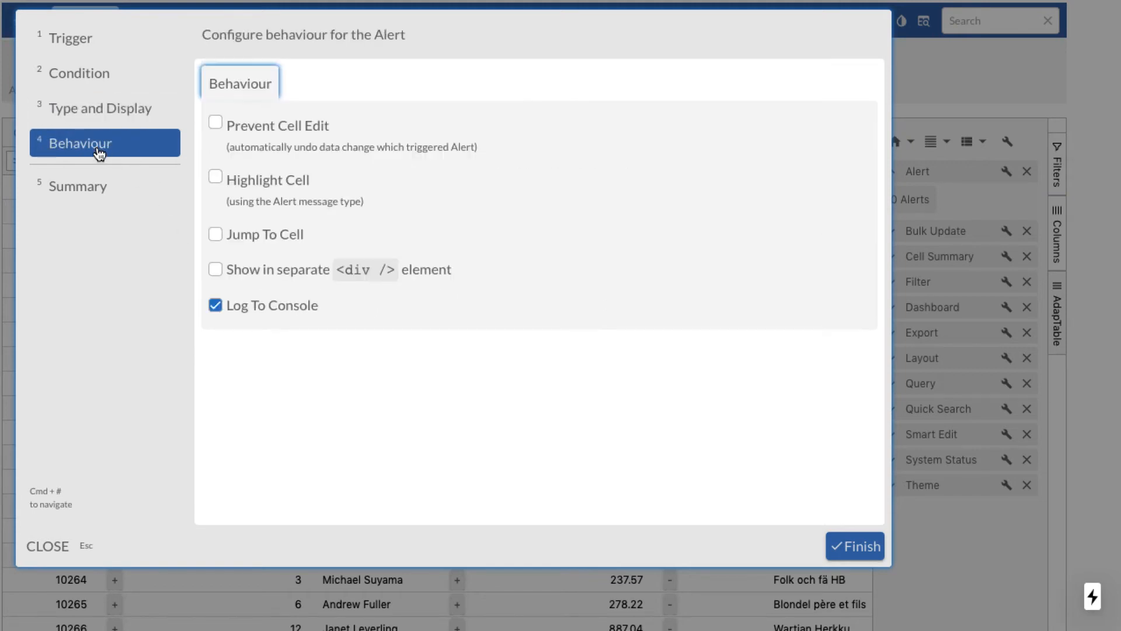
pyautogui.click(91, 193)
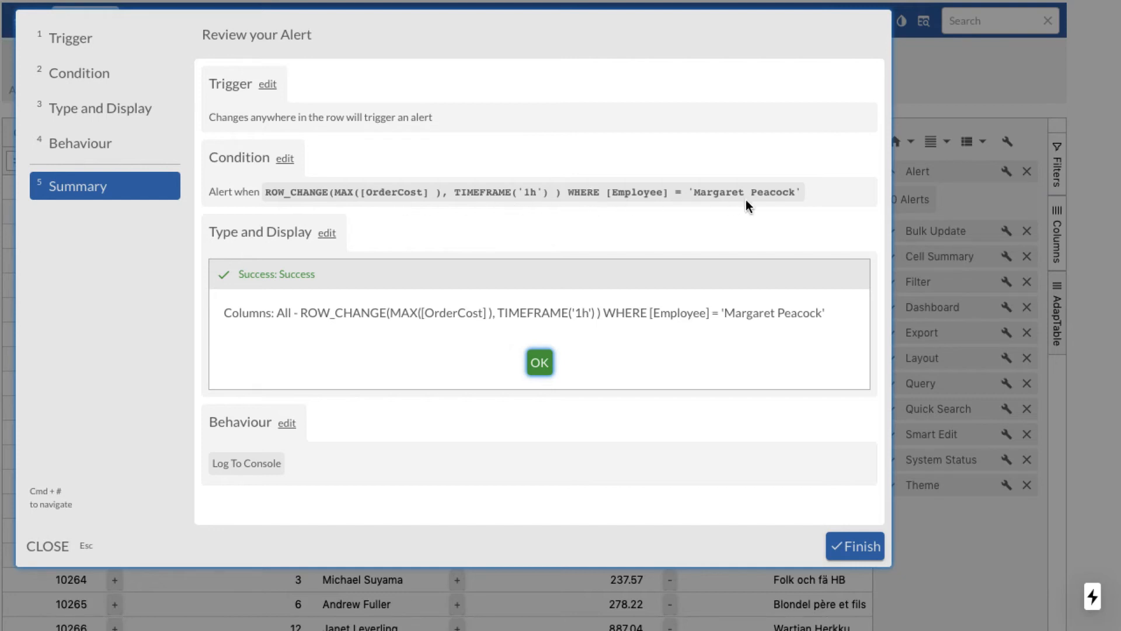
pyautogui.click(843, 546)
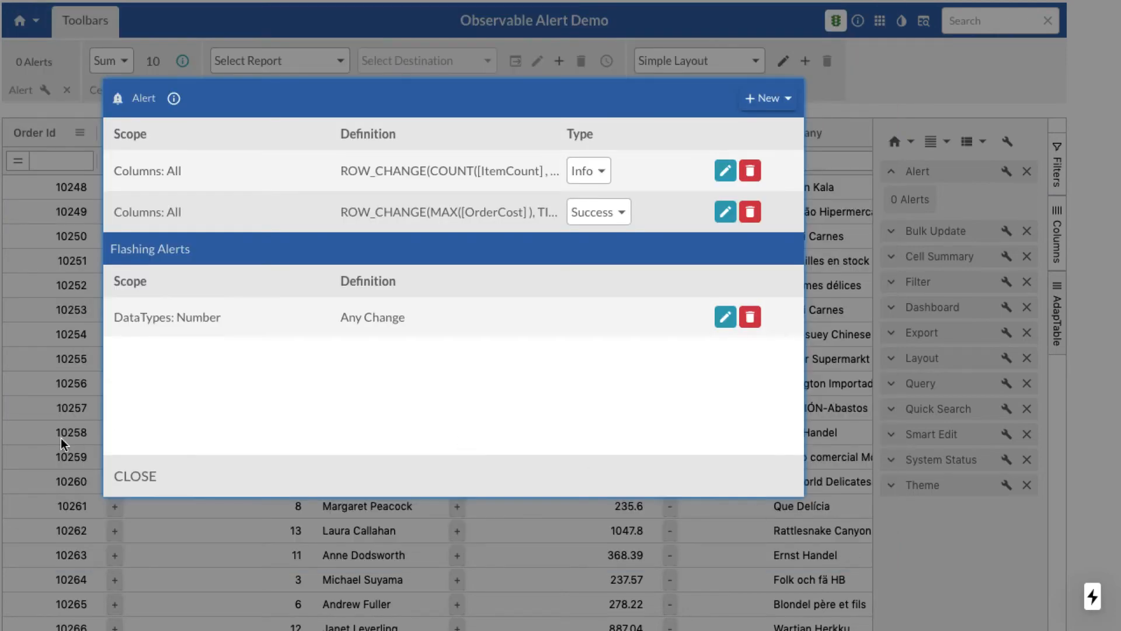
pyautogui.click(143, 474)
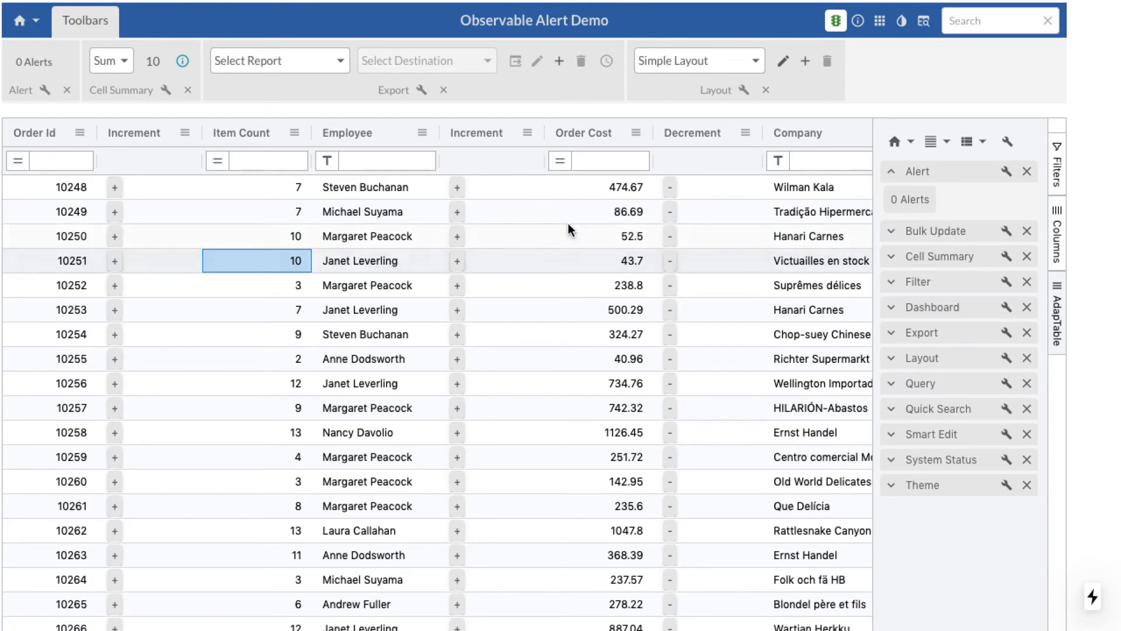
# Step: Increment the Order Cost in the grid's second row four times, up to 90.69
pyautogui.click(457, 216)
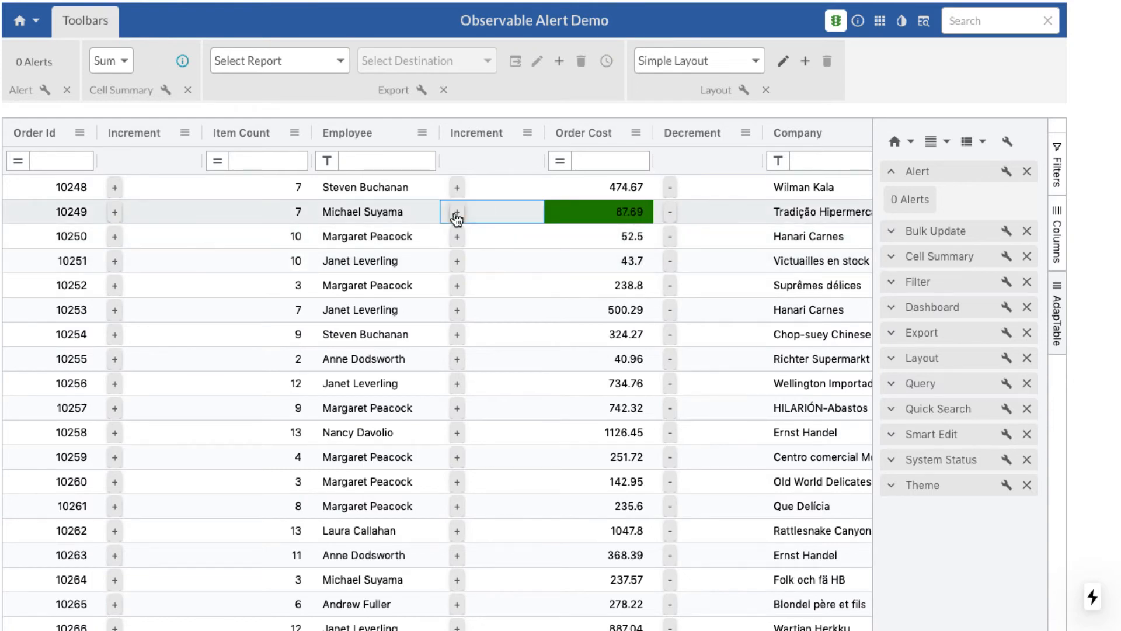
pyautogui.click(457, 216)
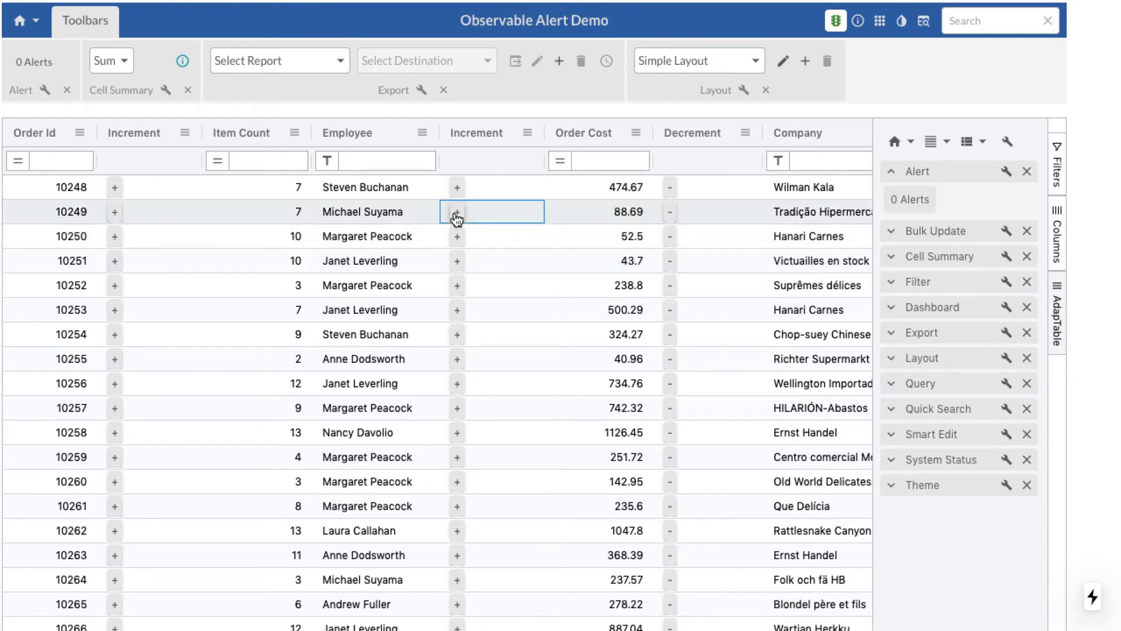
pyautogui.click(458, 216)
pyautogui.click(457, 216)
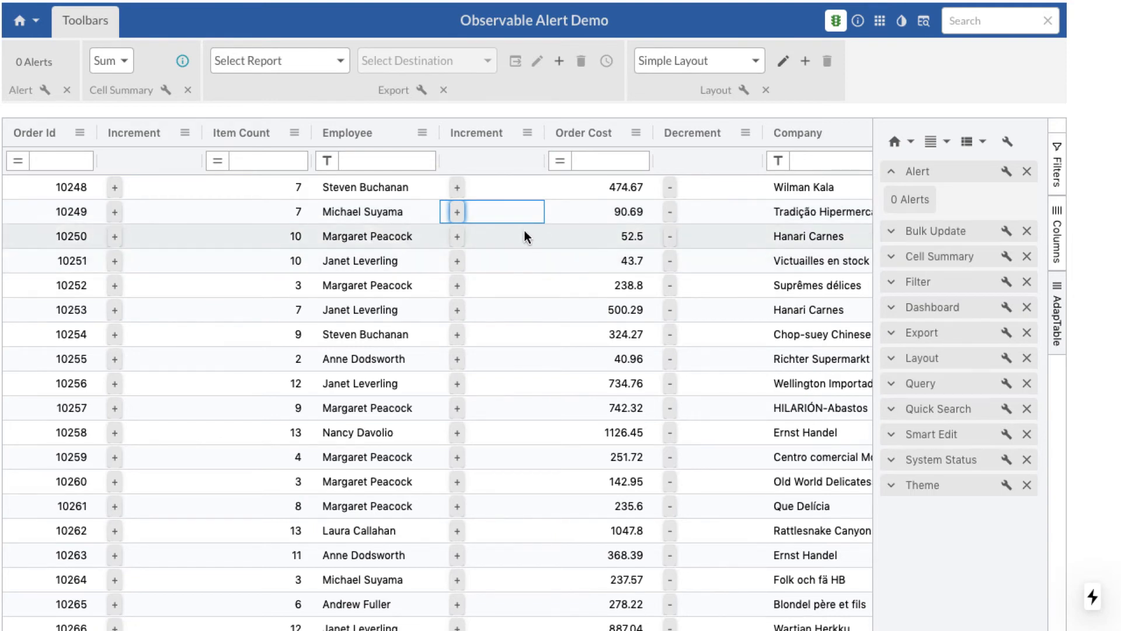
# Step: Increment the Order Cost once in the third and fourth rows and twice in the fifth, dismissing the third row's notification
pyautogui.click(456, 237)
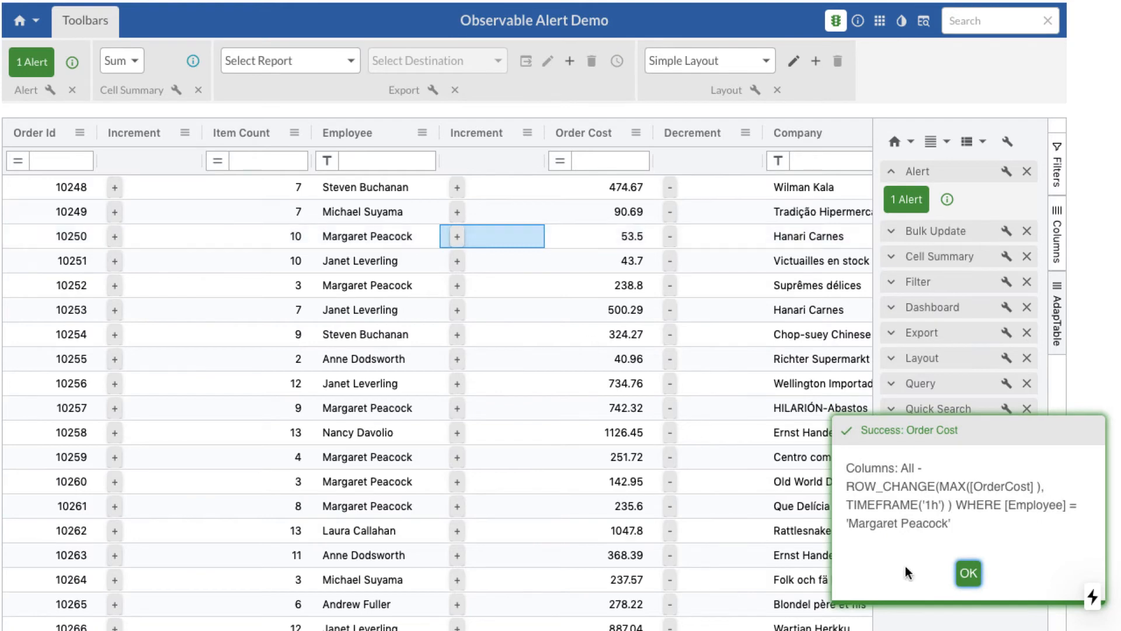
pyautogui.click(968, 572)
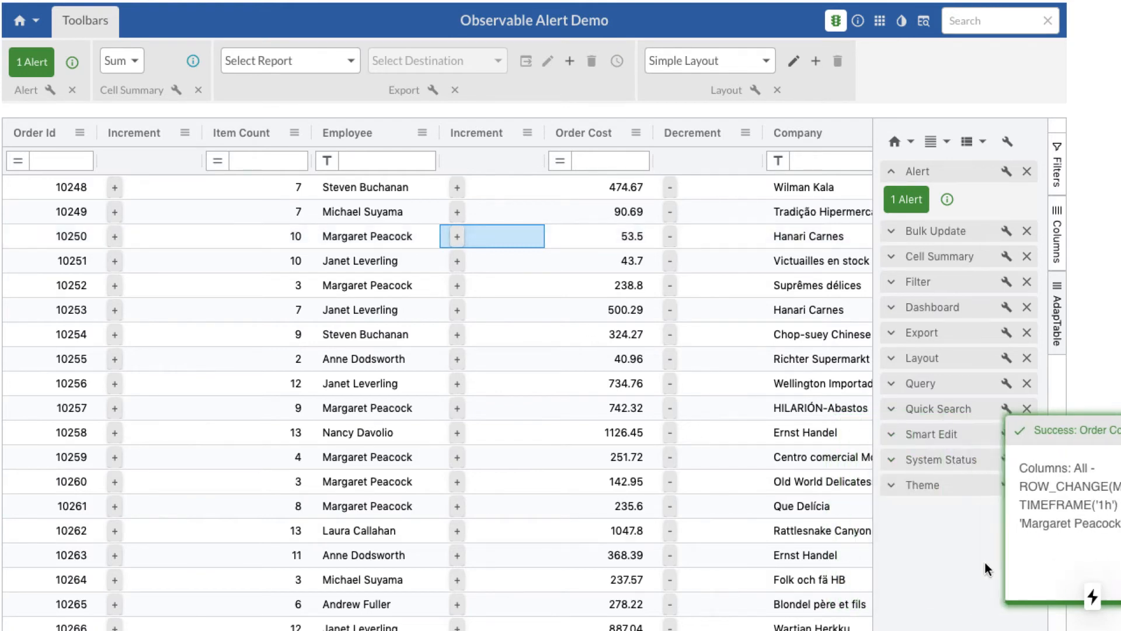
pyautogui.click(456, 262)
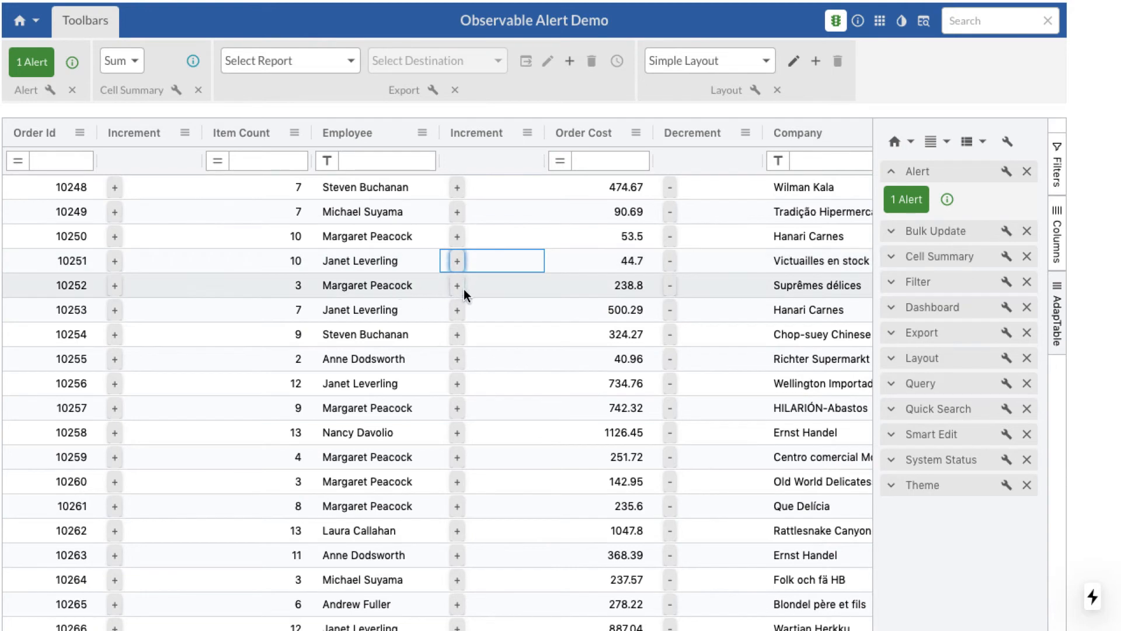
pyautogui.click(456, 287)
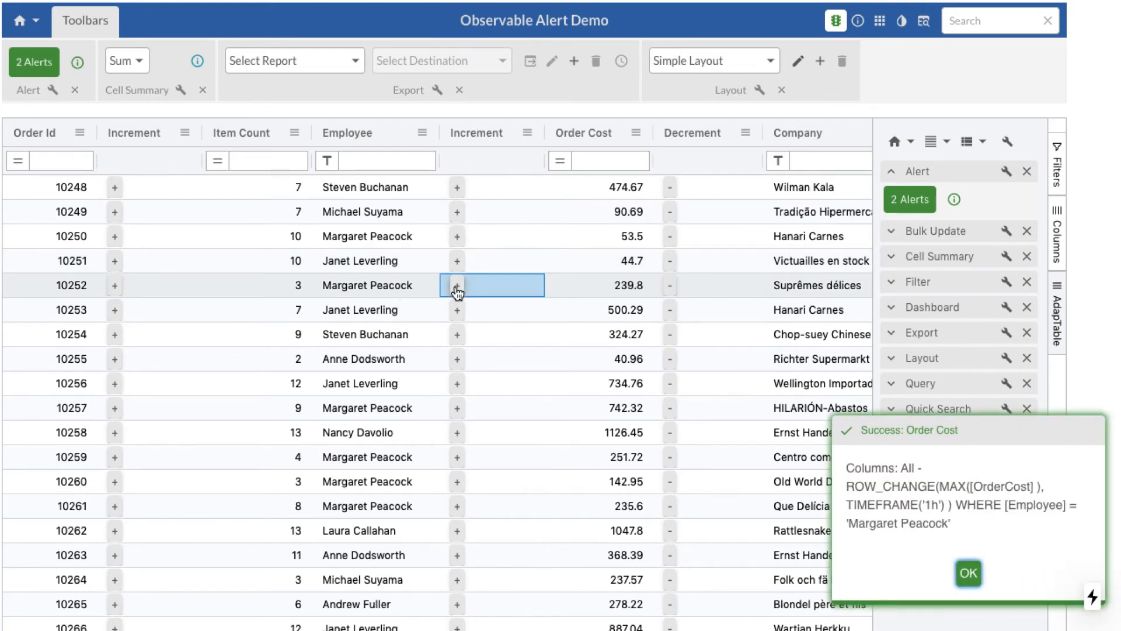
pyautogui.click(456, 287)
# Step: Set the fifth row's Order Cost to 24, and increment it twice
pyautogui.doubleClick(624, 285)
pyautogui.press('BackSpace')
pyautogui.press('BackSpace')
pyautogui.press('BackSpace')
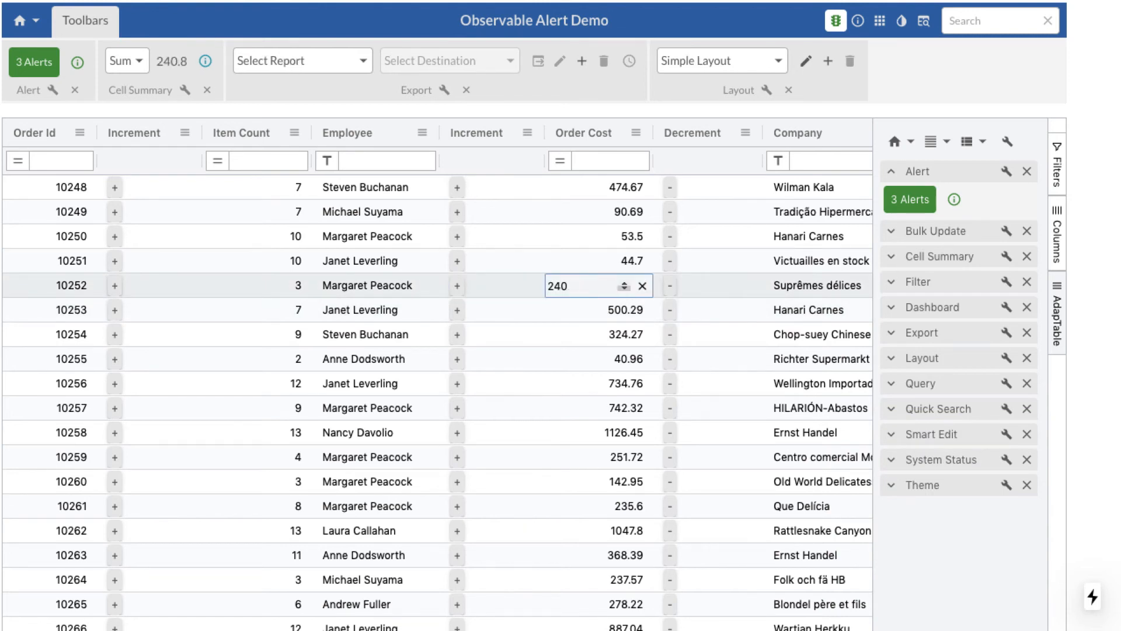
pyautogui.press('Return')
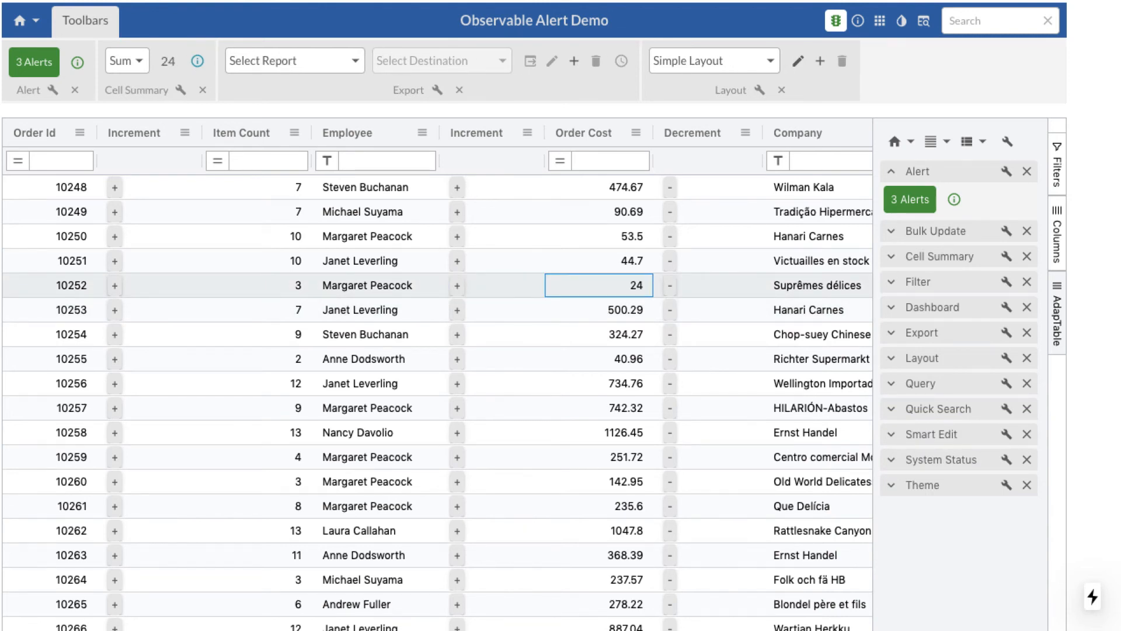
pyautogui.click(456, 292)
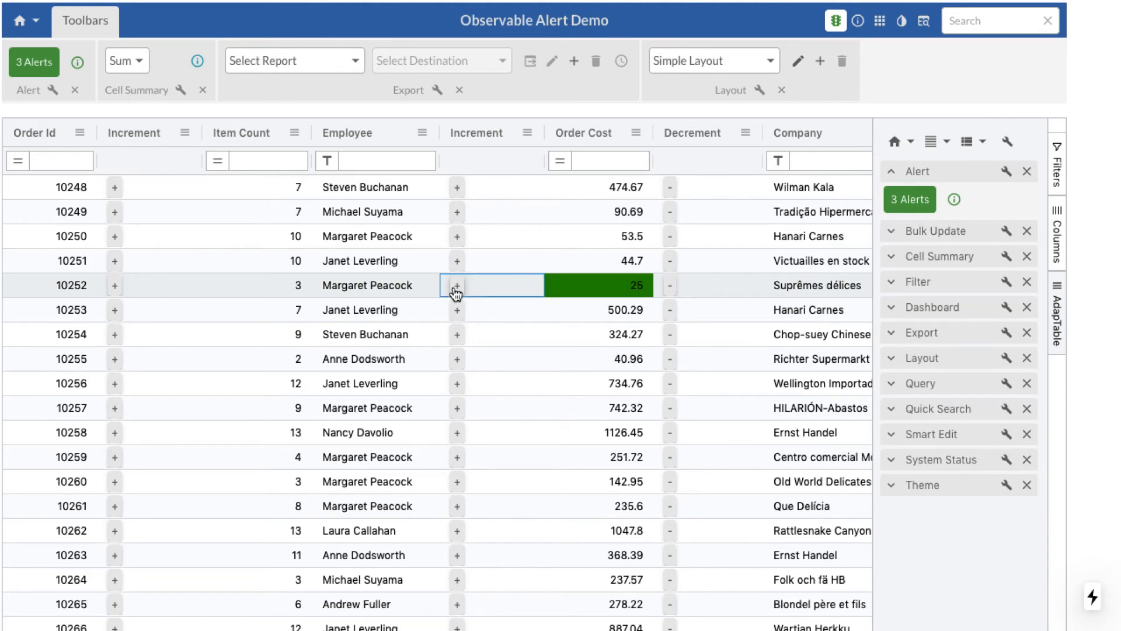
pyautogui.click(456, 291)
# Step: Set the fifth row's Order Cost to 2500
pyautogui.click(629, 284)
pyautogui.write('25')
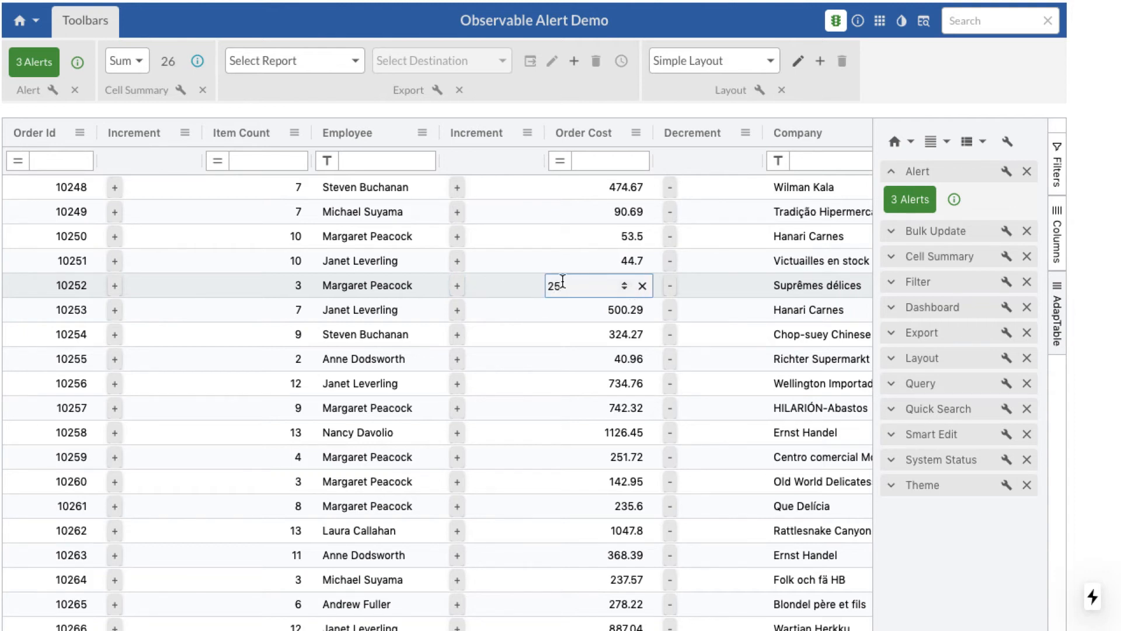
pyautogui.write('00')
pyautogui.press('Return')
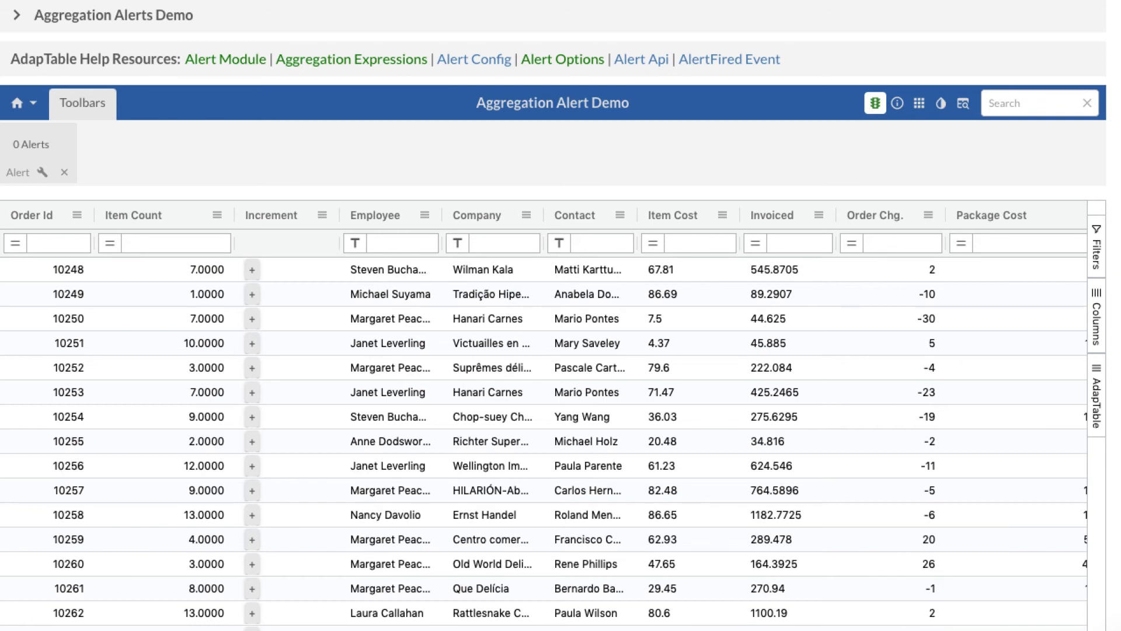
# Step: Read the Aggregation Alerts Demo description and collapse it, and switch the grid to Dark Theme
pyautogui.click(16, 17)
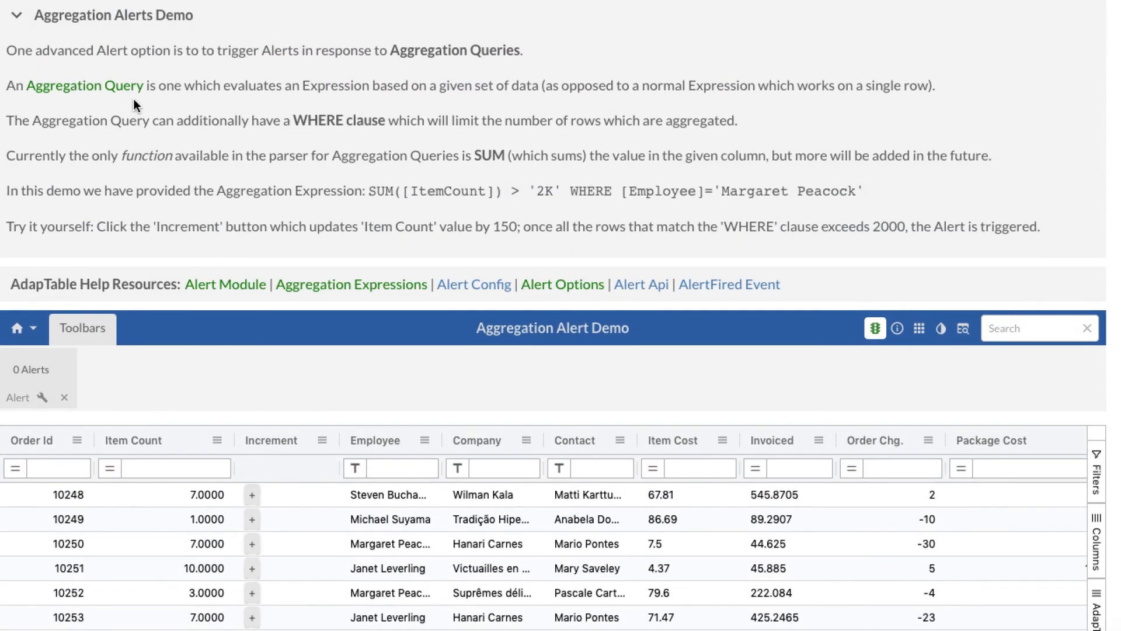
pyautogui.click(16, 20)
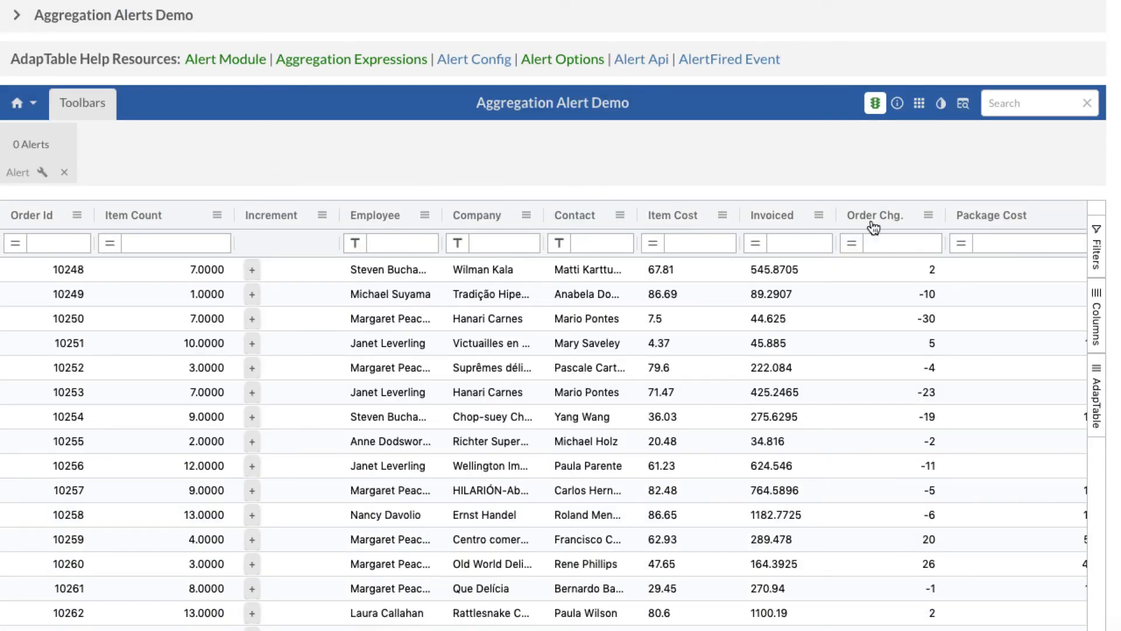
pyautogui.click(1101, 408)
pyautogui.click(938, 533)
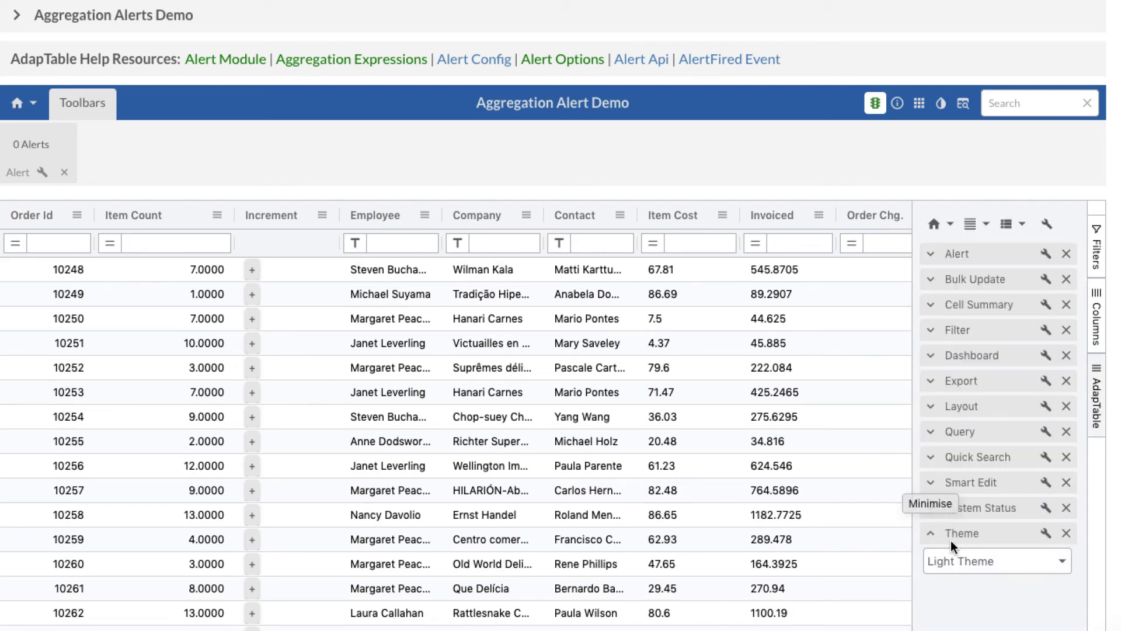
pyautogui.click(960, 561)
pyautogui.click(974, 528)
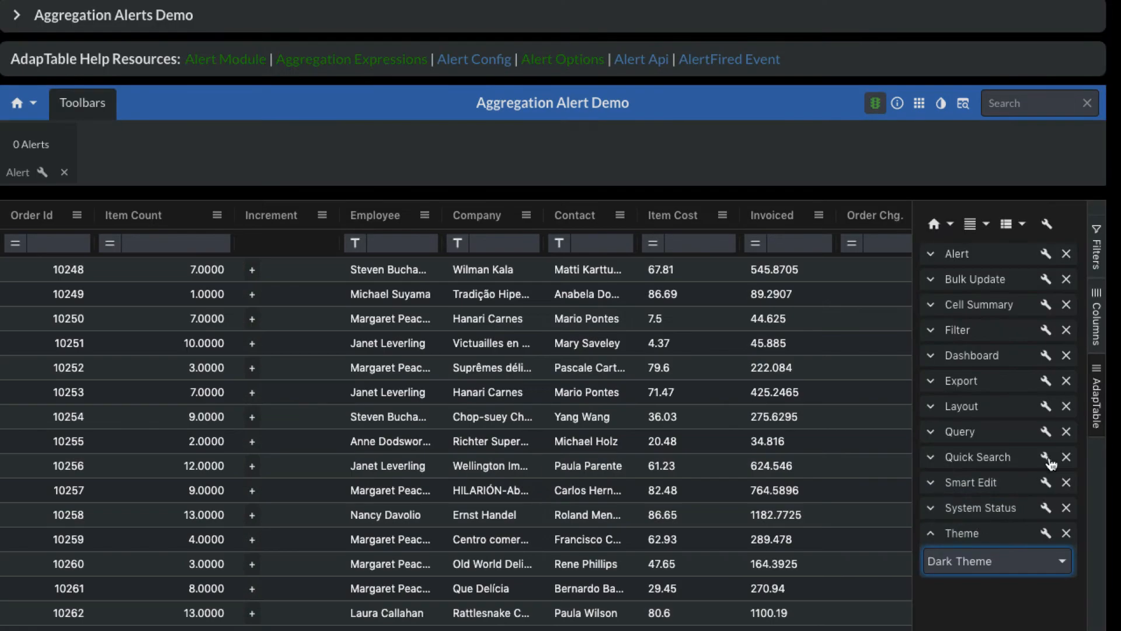
pyautogui.click(1094, 393)
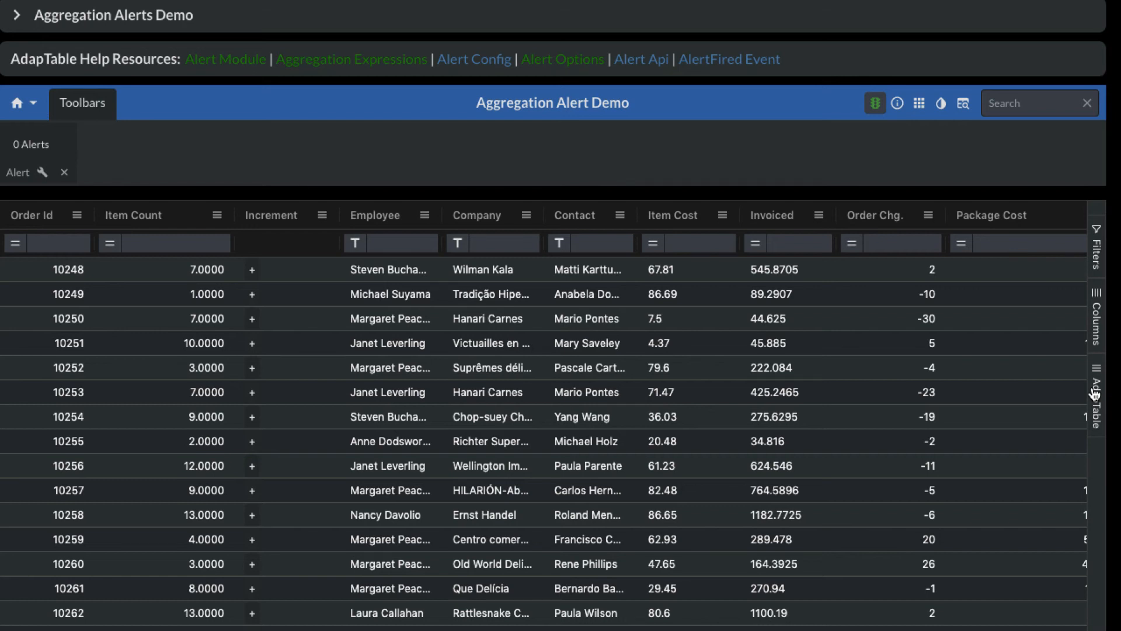
# Step: Start a new alert with the Whole Row trigger and choose an Aggregation query as its condition
pyautogui.click(43, 172)
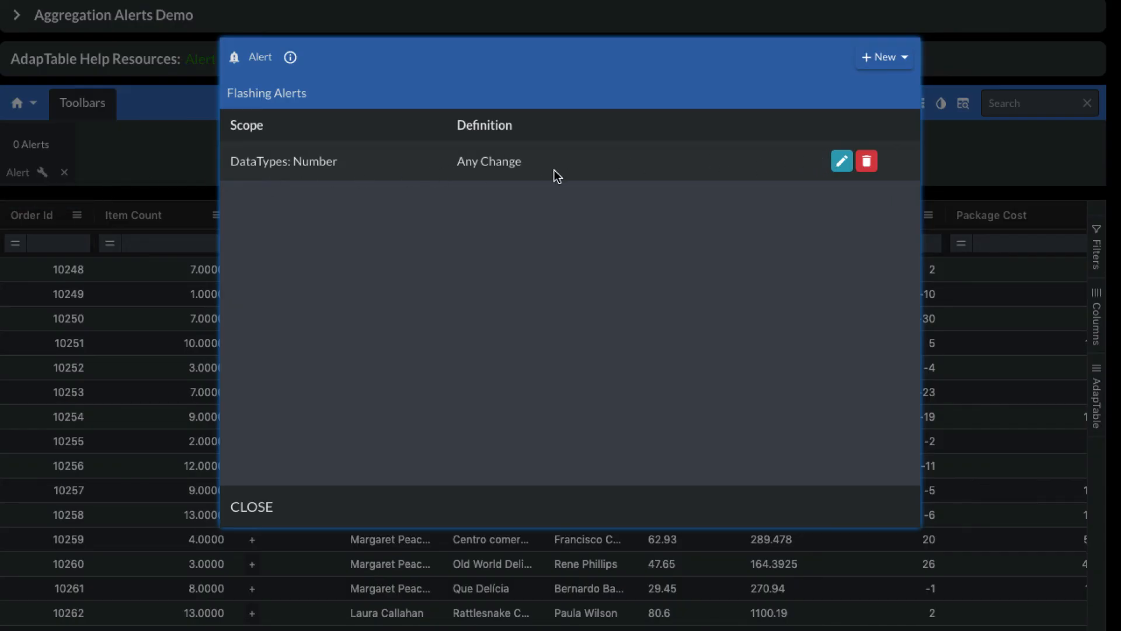
pyautogui.click(876, 65)
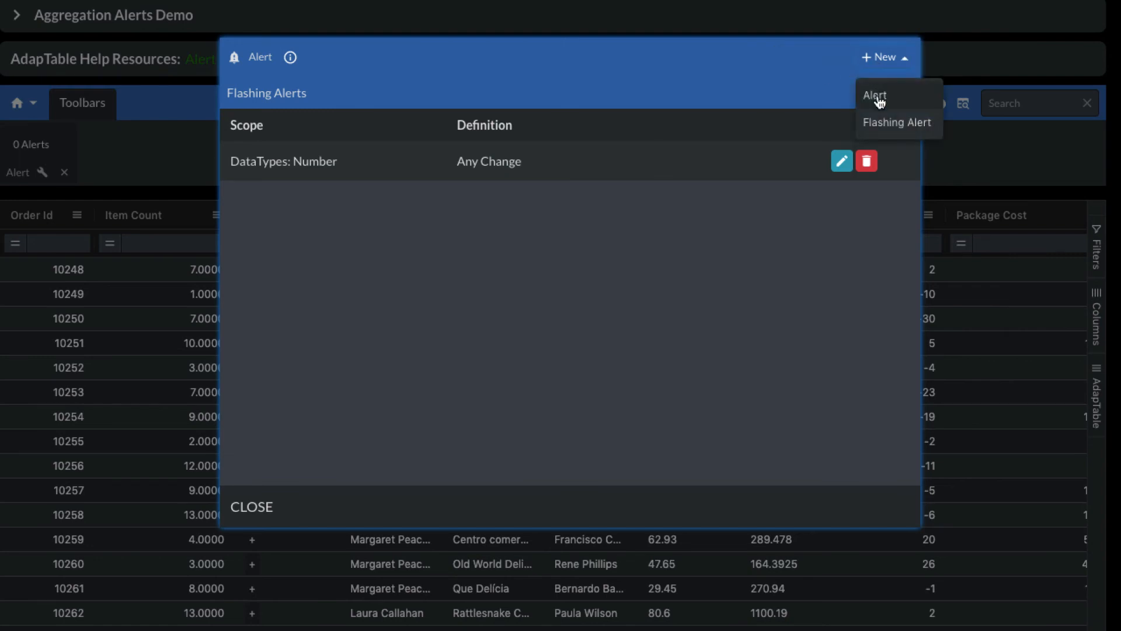
pyautogui.click(877, 96)
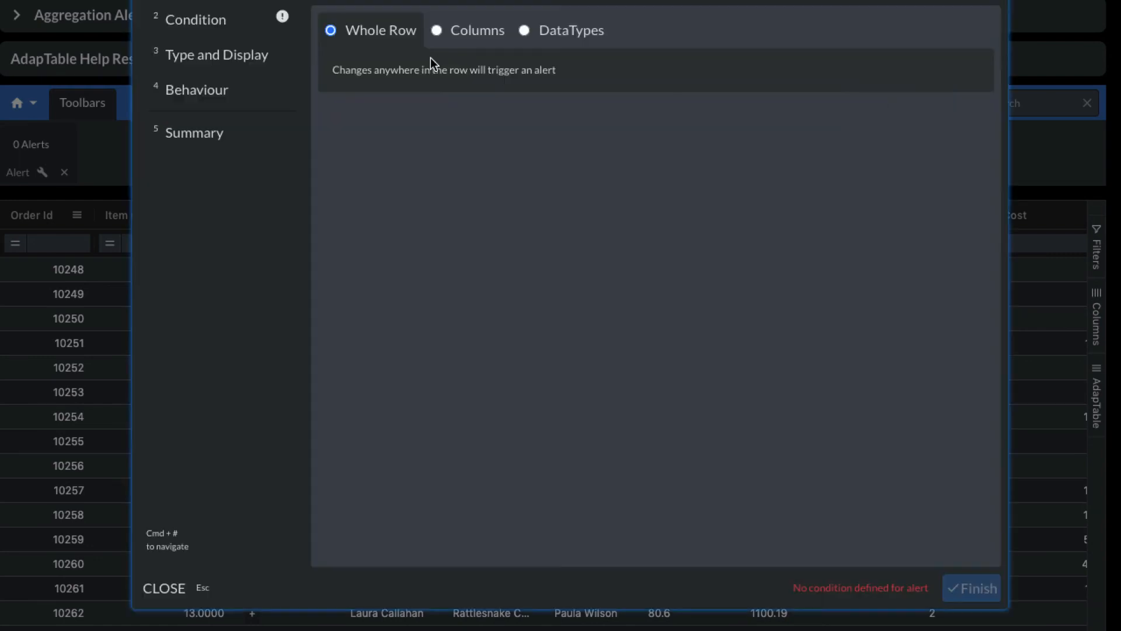
pyautogui.click(178, 25)
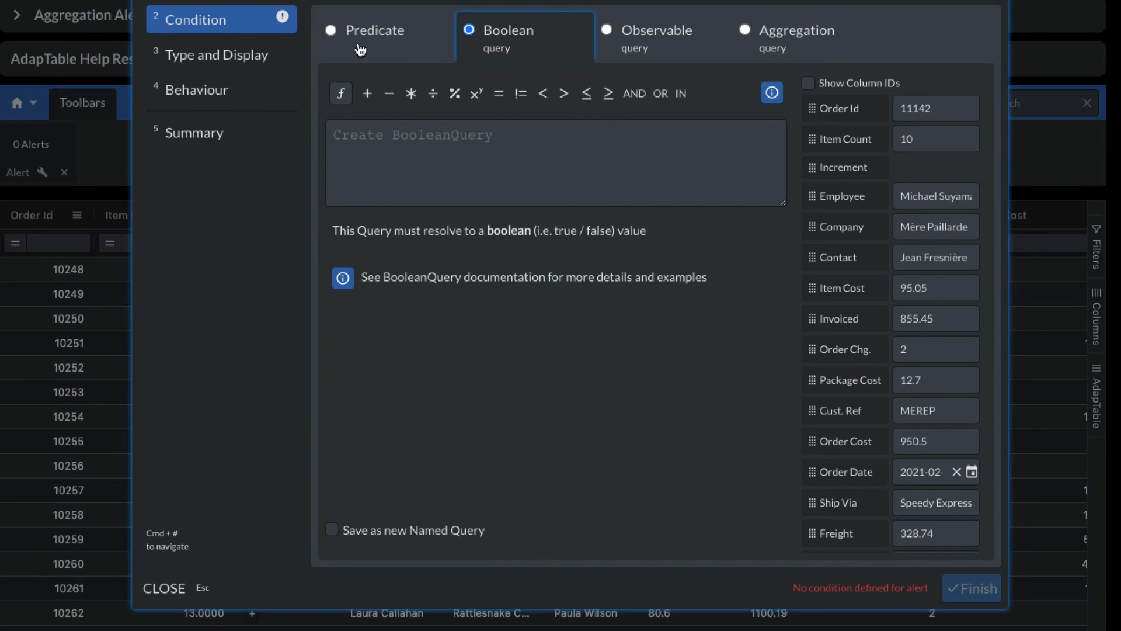
pyautogui.click(744, 32)
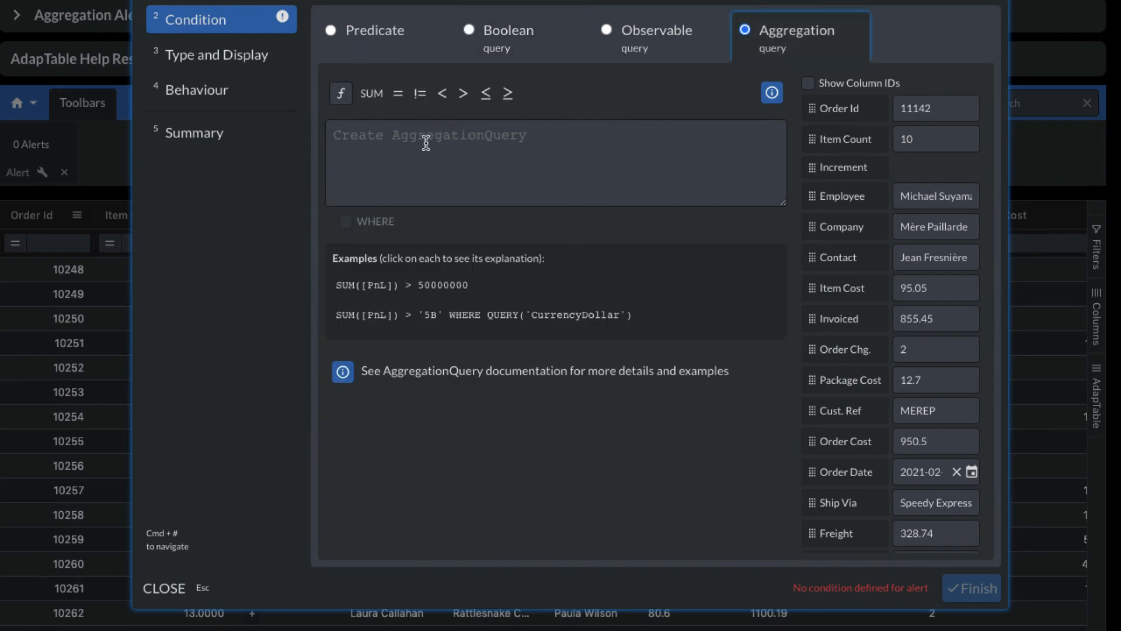
# Step: Add the SUM function to the aggregation query with the Item Count column as its argument
pyautogui.click(370, 95)
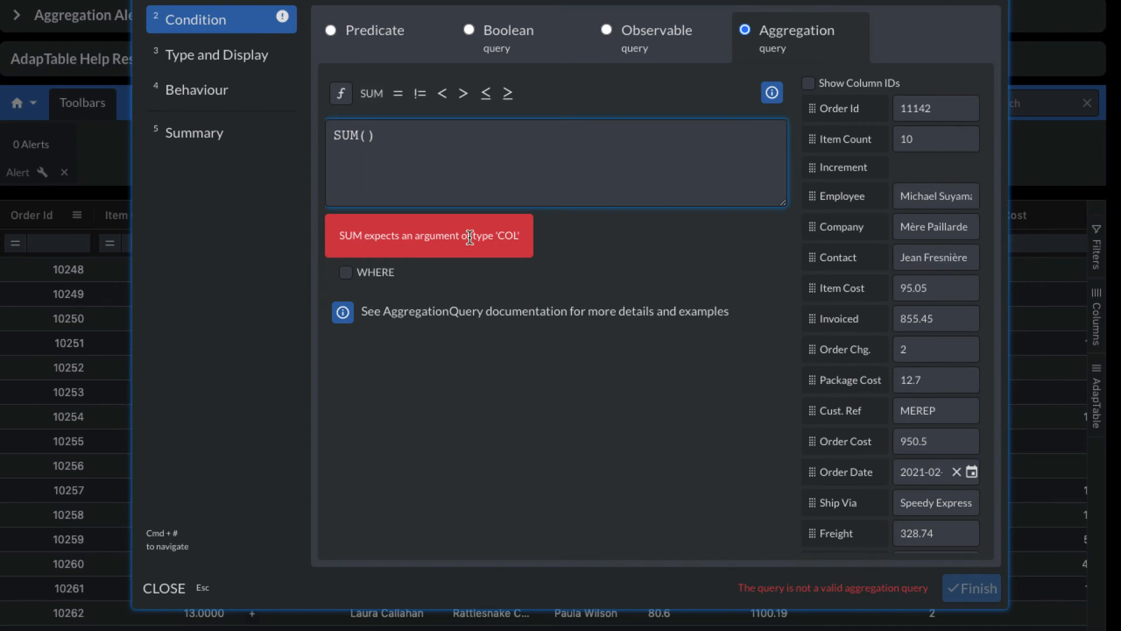
pyautogui.click(832, 145)
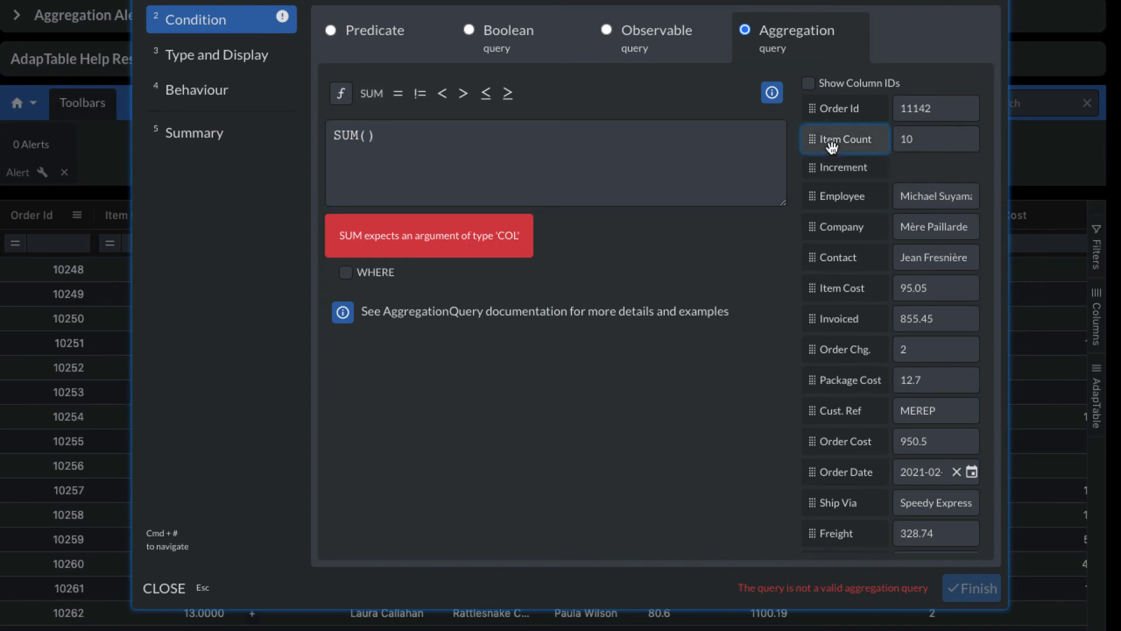
pyautogui.moveTo(831, 146); pyautogui.dragTo(363, 138)
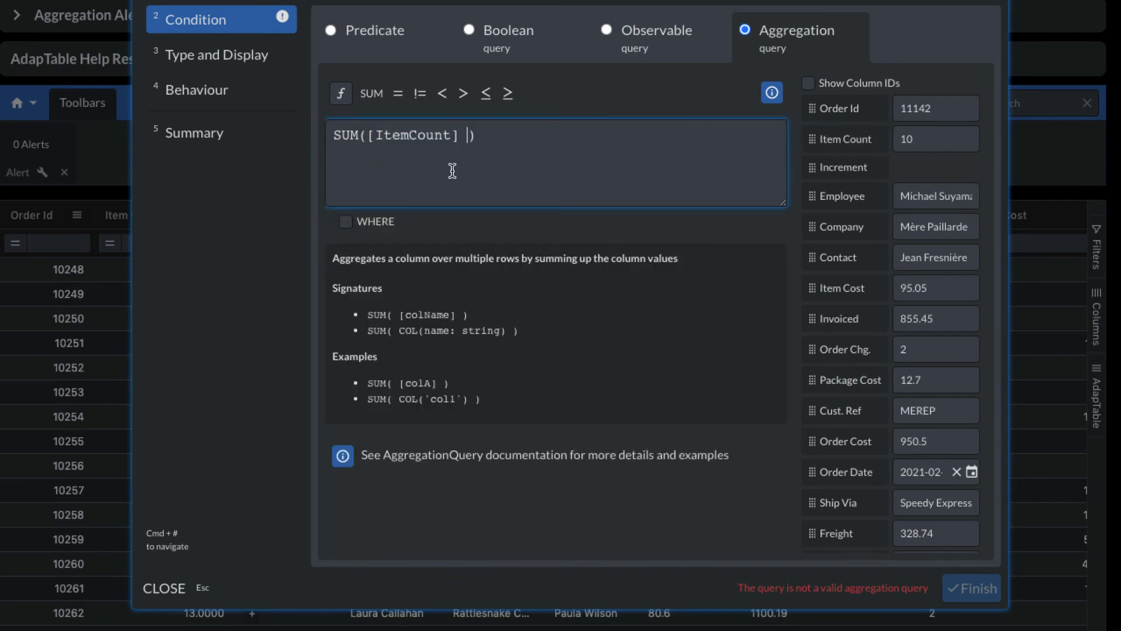
# Step: Extend the aggregation query after SUM with a greater-than comparison against '2k'
pyautogui.click(503, 139)
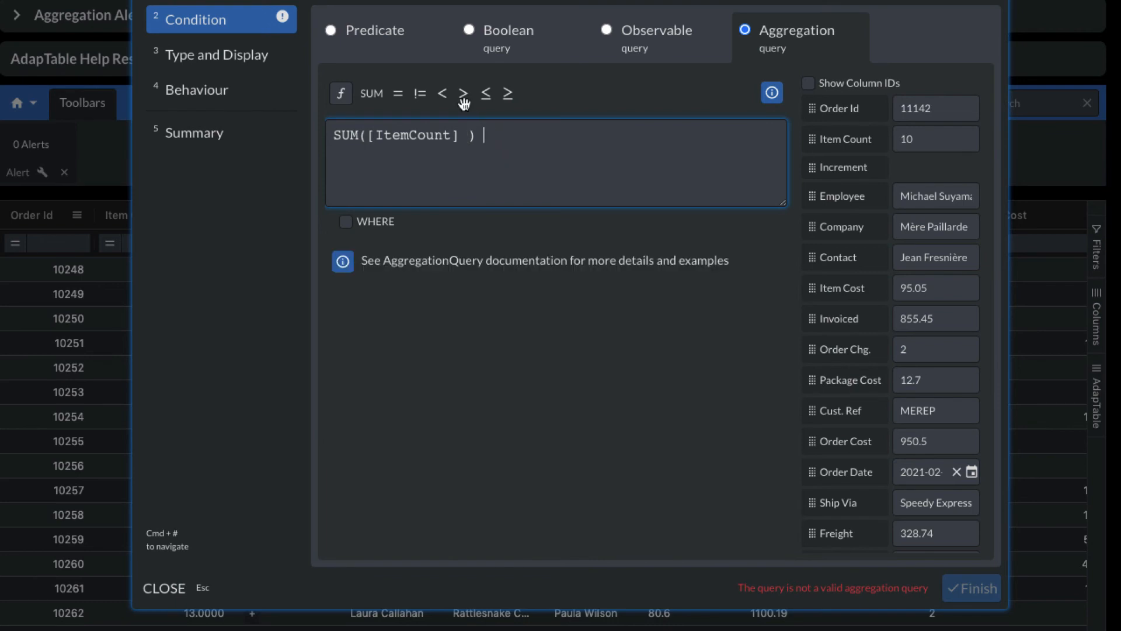
pyautogui.click(461, 95)
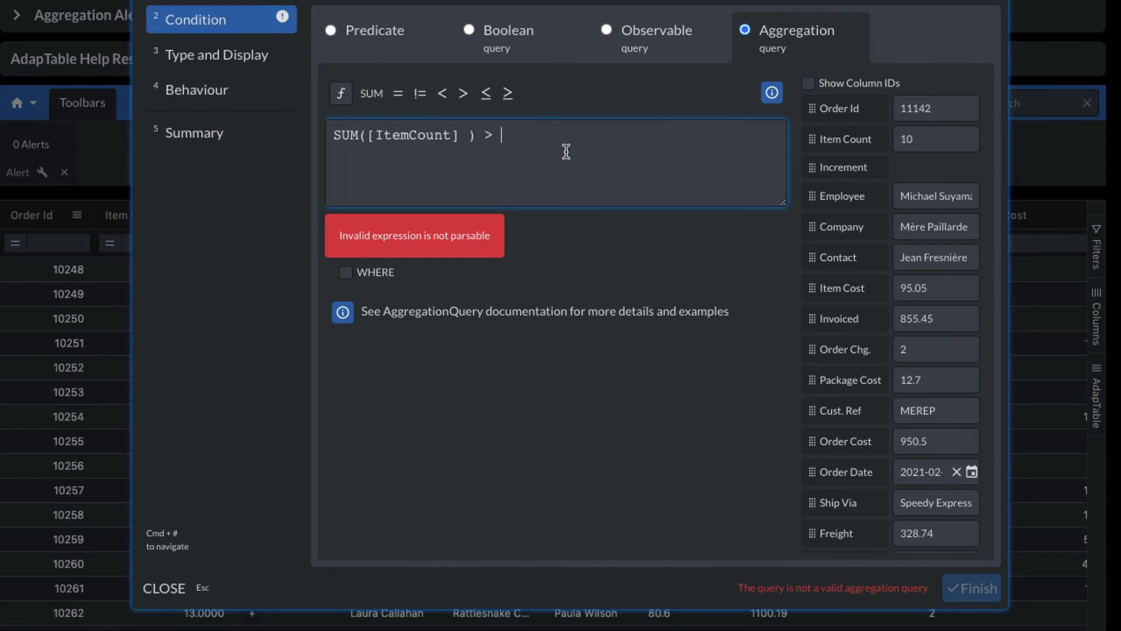
pyautogui.write('2000')
pyautogui.press('BackSpace')
pyautogui.press('BackSpace')
pyautogui.press('BackSpace')
pyautogui.press('BackSpace')
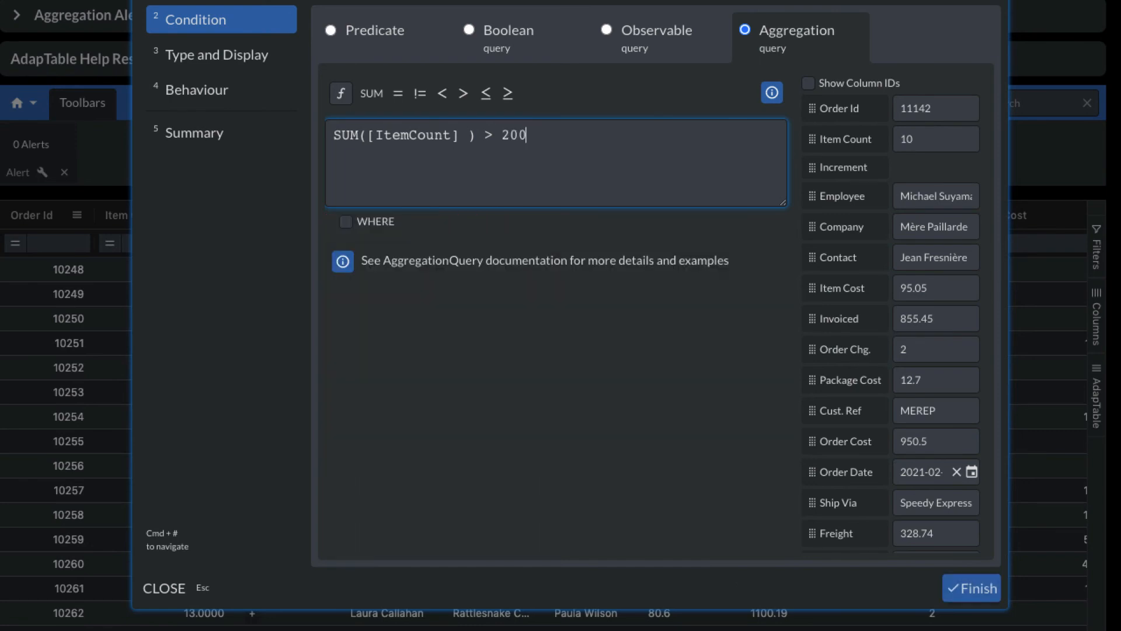
pyautogui.write("'2")
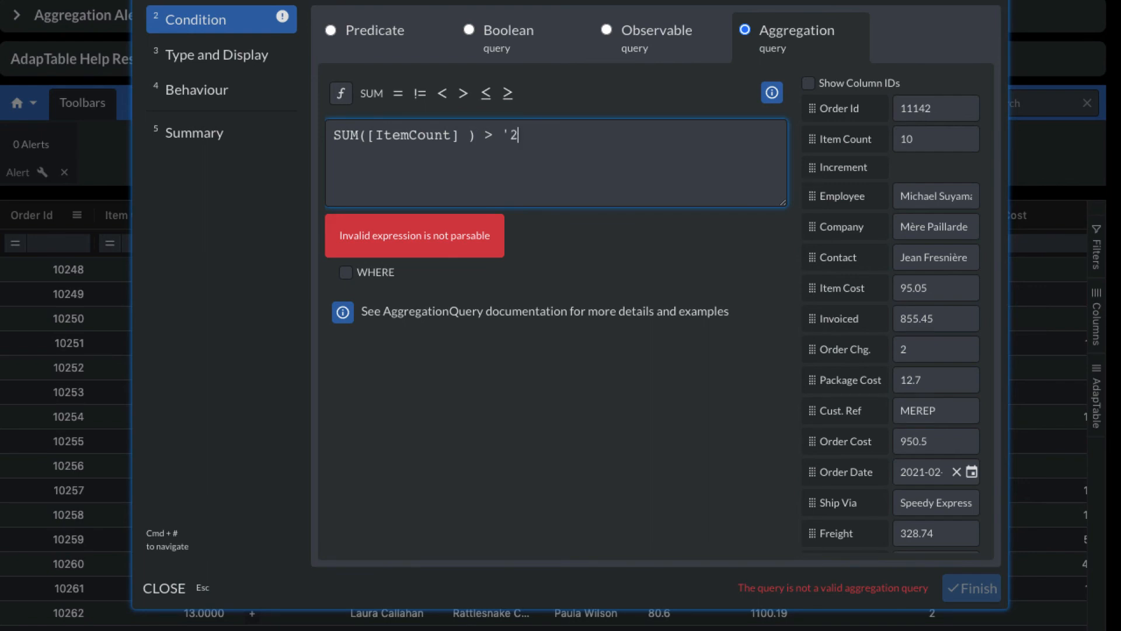
pyautogui.write("k'")
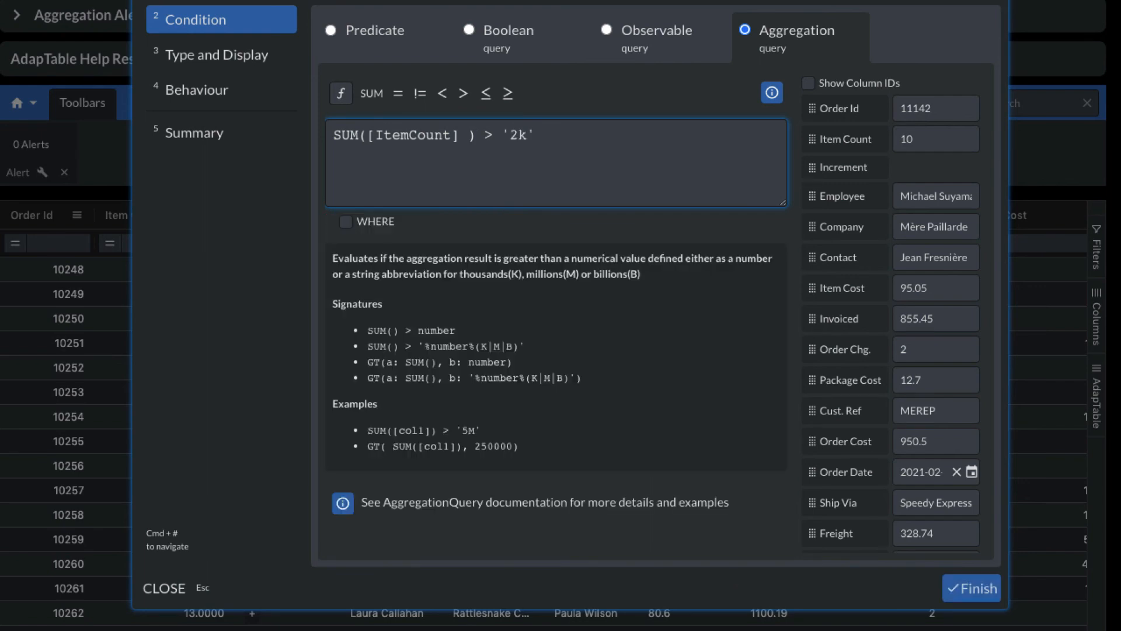
# Step: Add a WHERE clause to the aggregation query requiring the Employee column to equal the employee's full name in double quotes
pyautogui.click(349, 228)
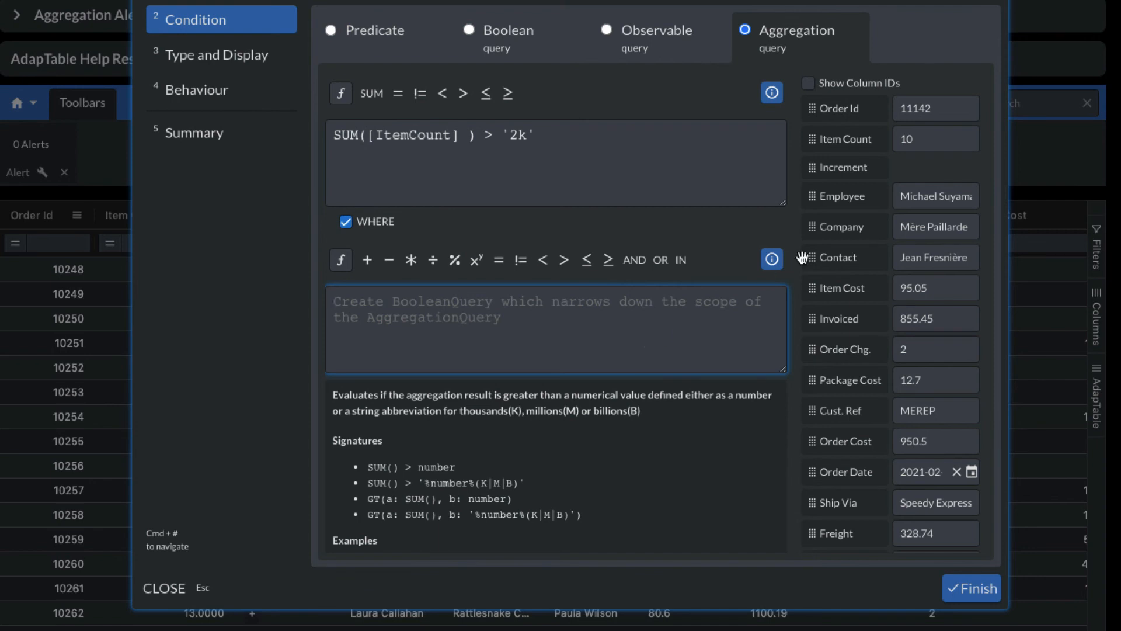
pyautogui.moveTo(817, 196); pyautogui.dragTo(462, 321)
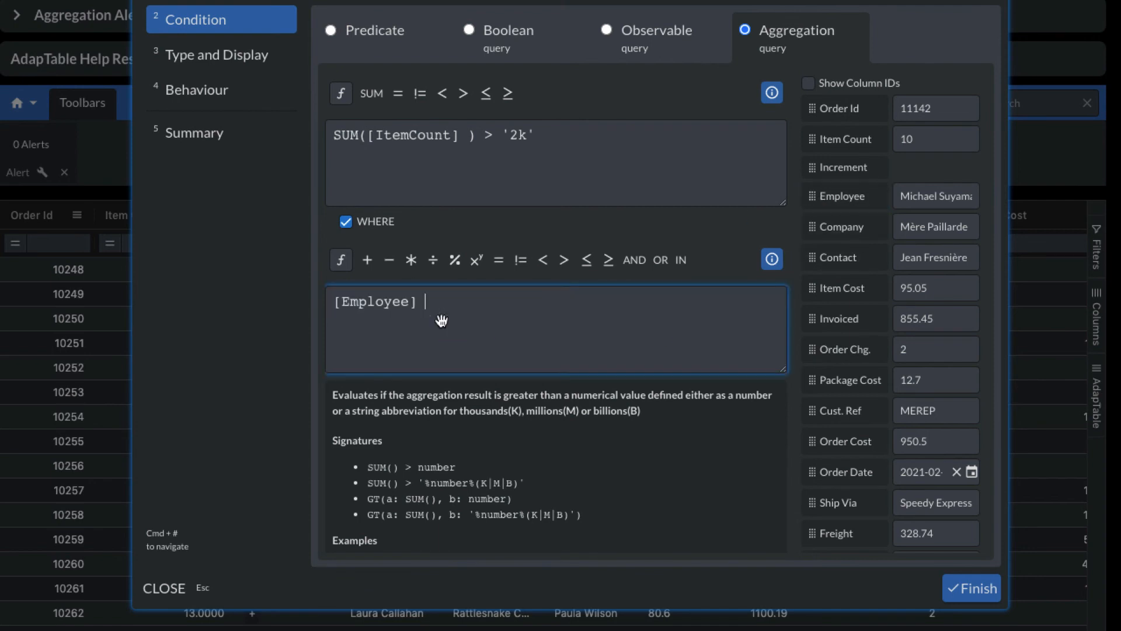
pyautogui.write('=')
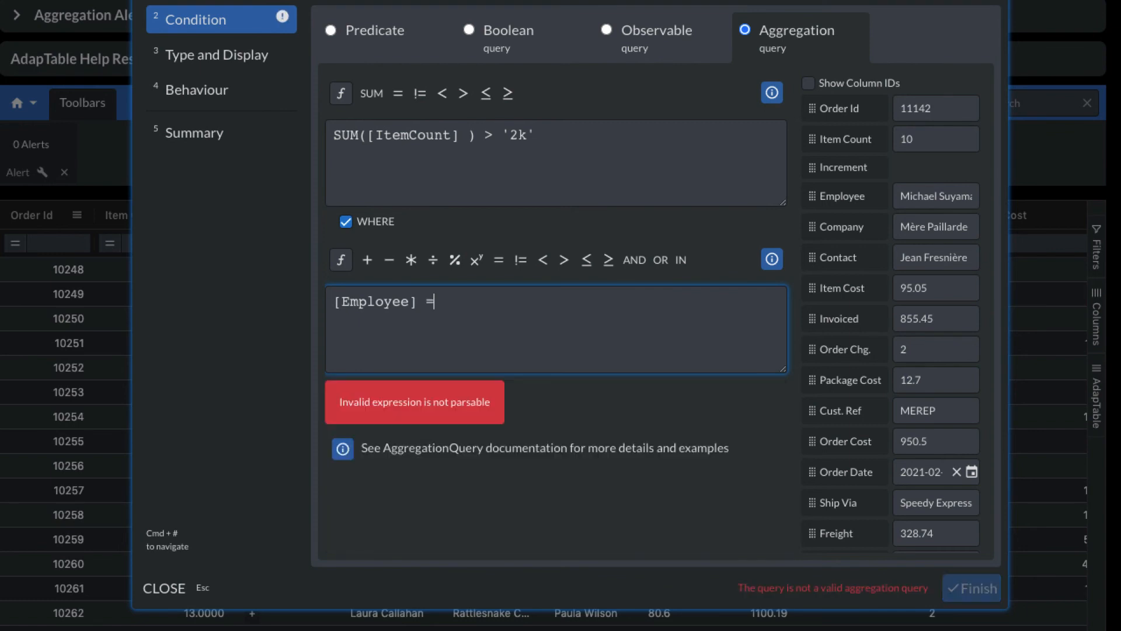
pyautogui.write('"Margaret Peackok')
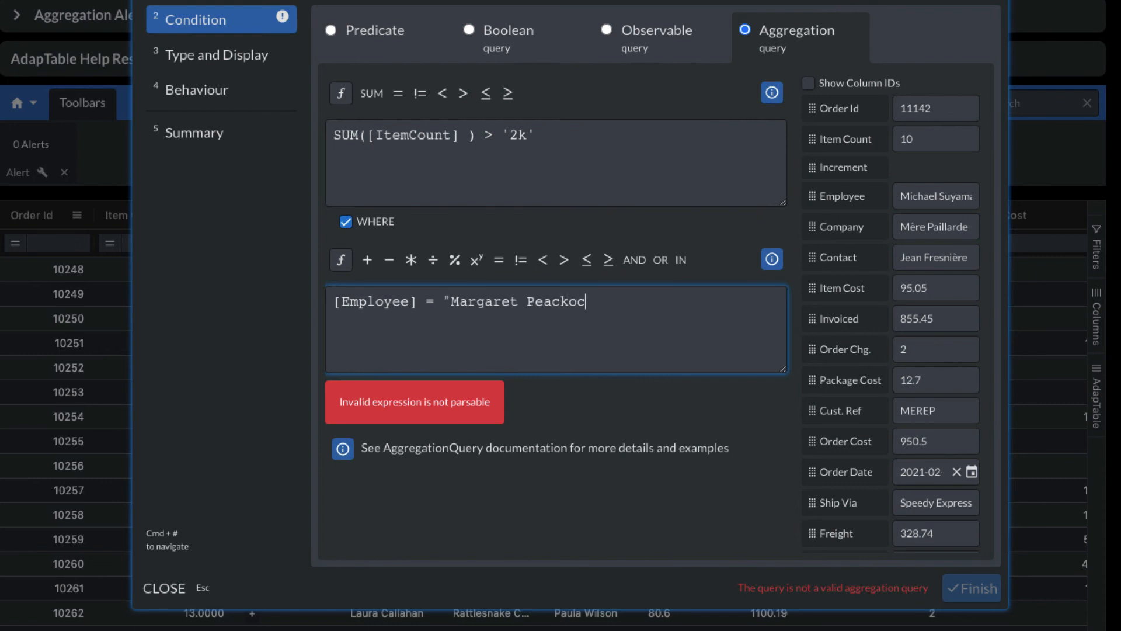
pyautogui.press('BackSpace')
pyautogui.press('BackSpace')
pyautogui.press('BackSpace')
pyautogui.write('ock"')
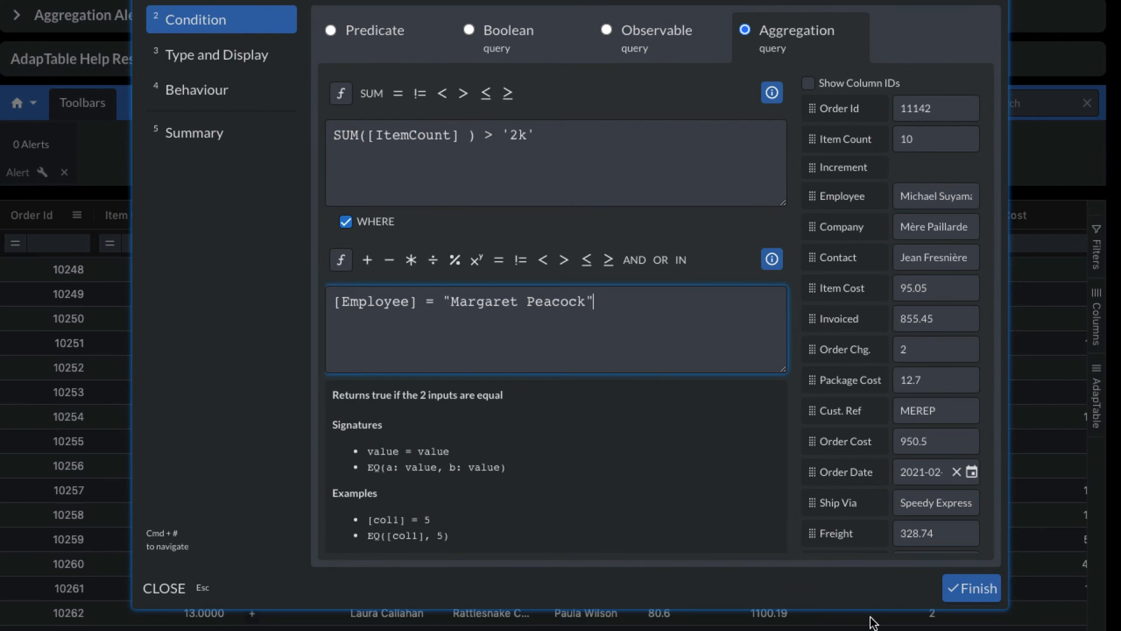
# Step: Set the alert's message type to Warning, review its summary, and finish the alert and close the alert list
pyautogui.click(222, 51)
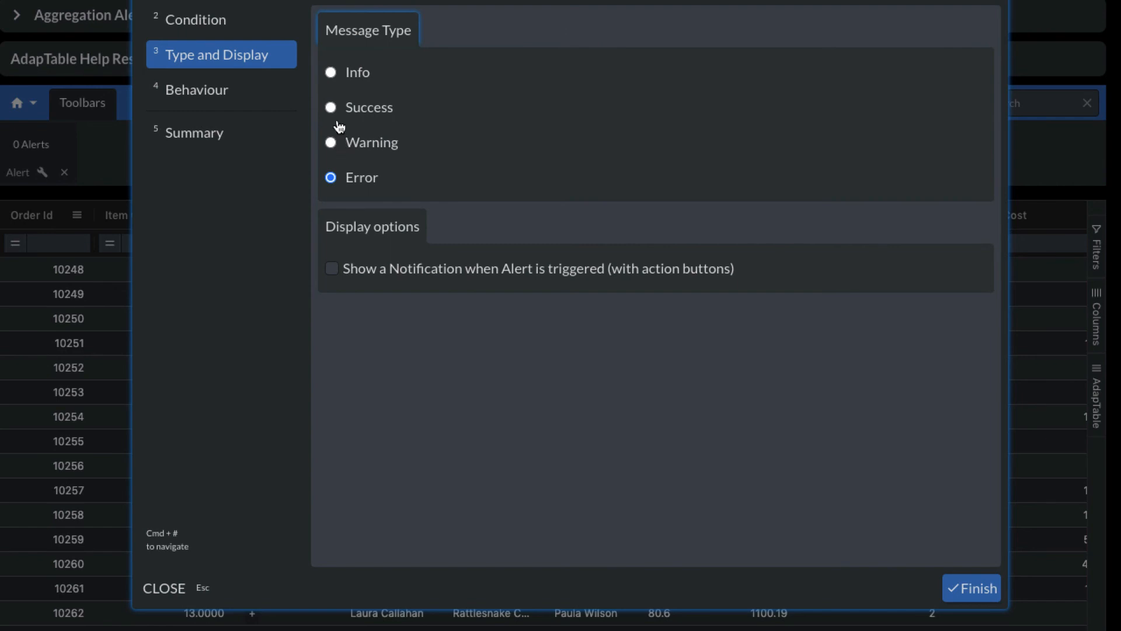
pyautogui.click(331, 143)
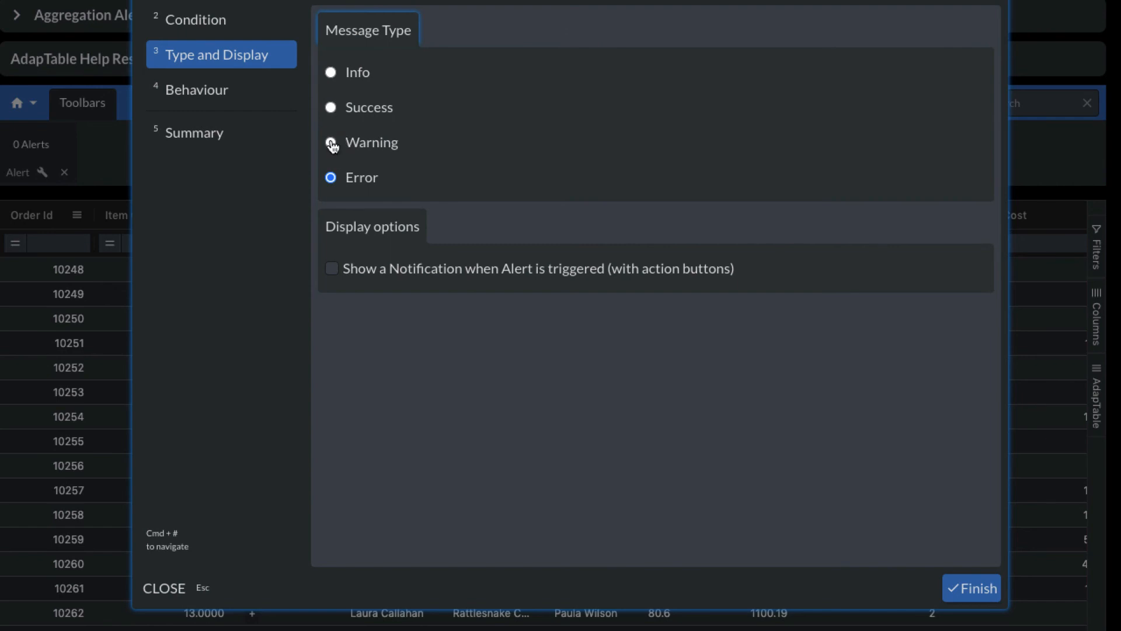
pyautogui.click(224, 97)
pyautogui.click(218, 140)
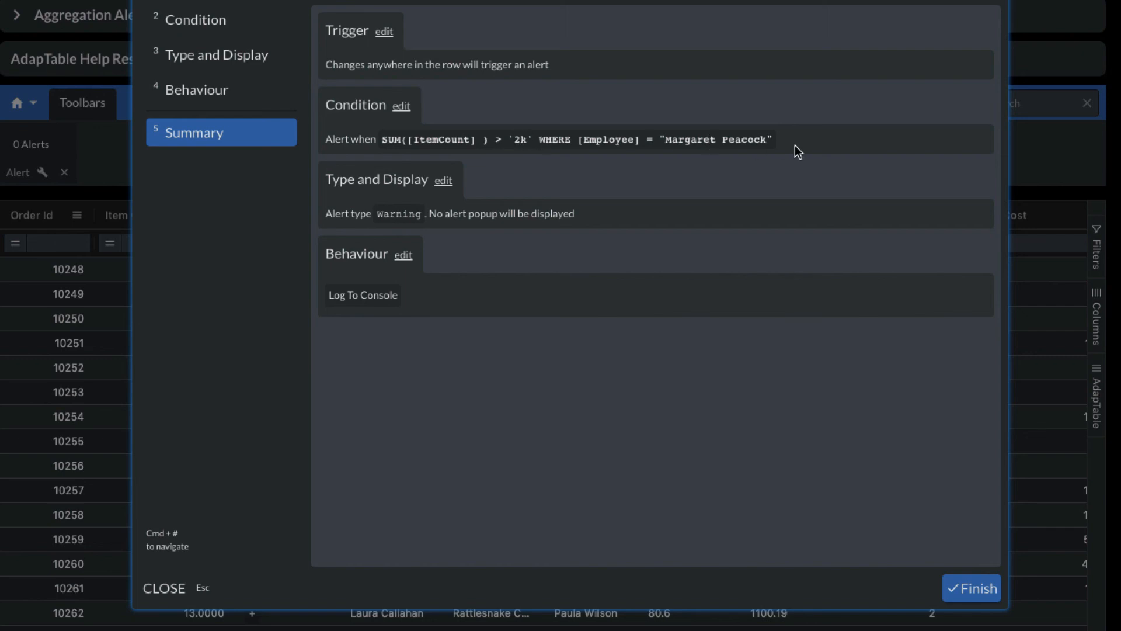
pyautogui.click(971, 587)
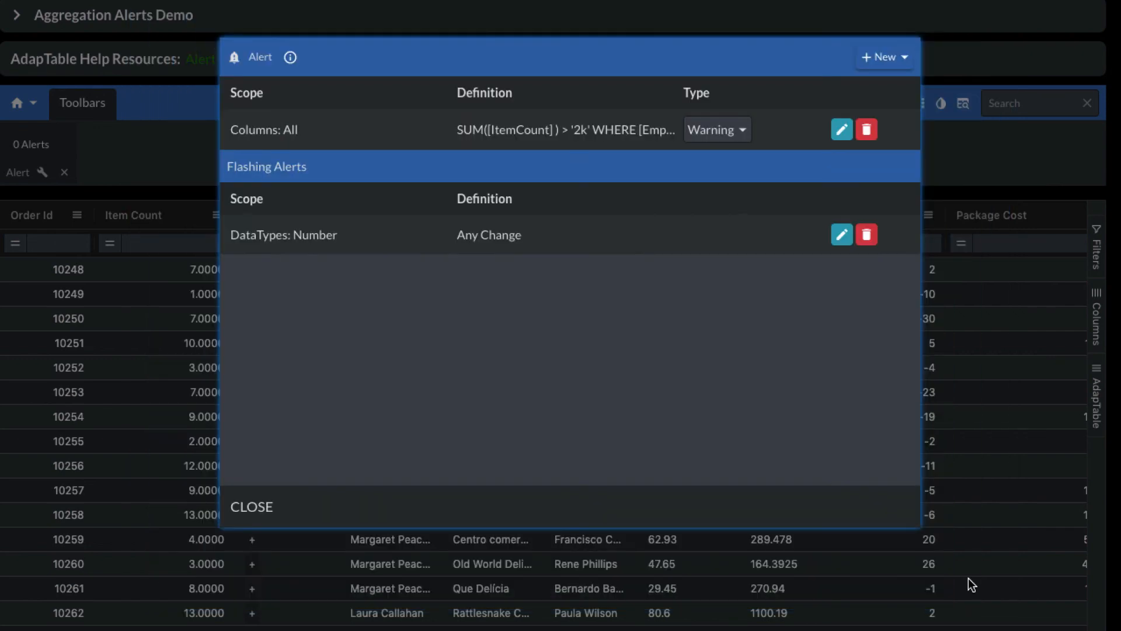
pyautogui.click(236, 506)
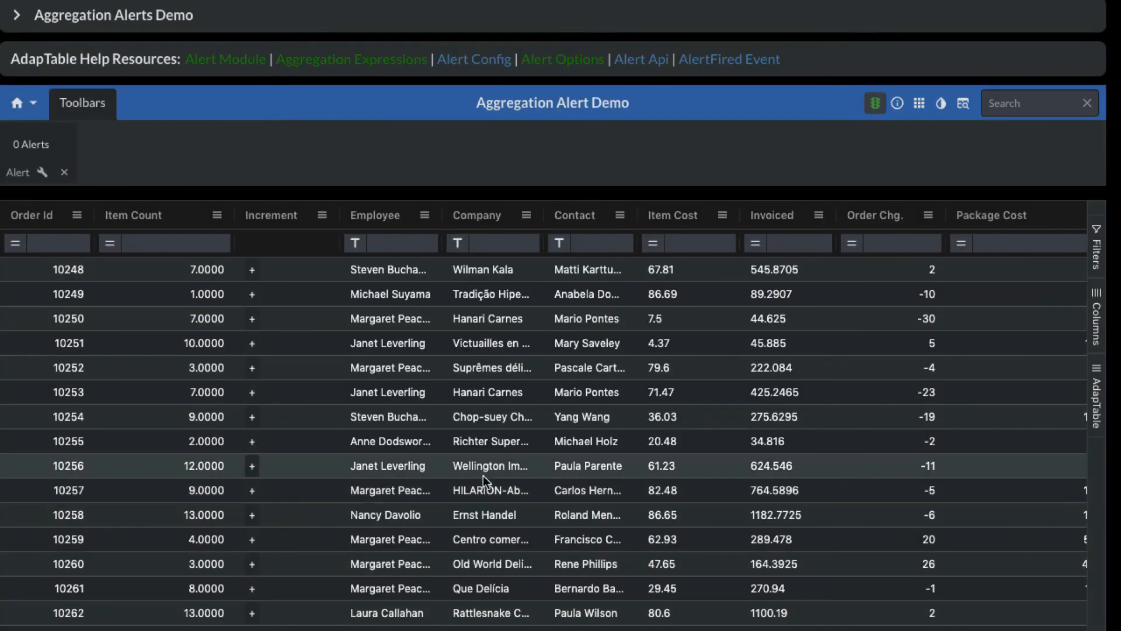
# Step: Group the grid by Employee and expand the group of the employee named in the WHERE clause
pyautogui.click(424, 216)
pyautogui.click(481, 332)
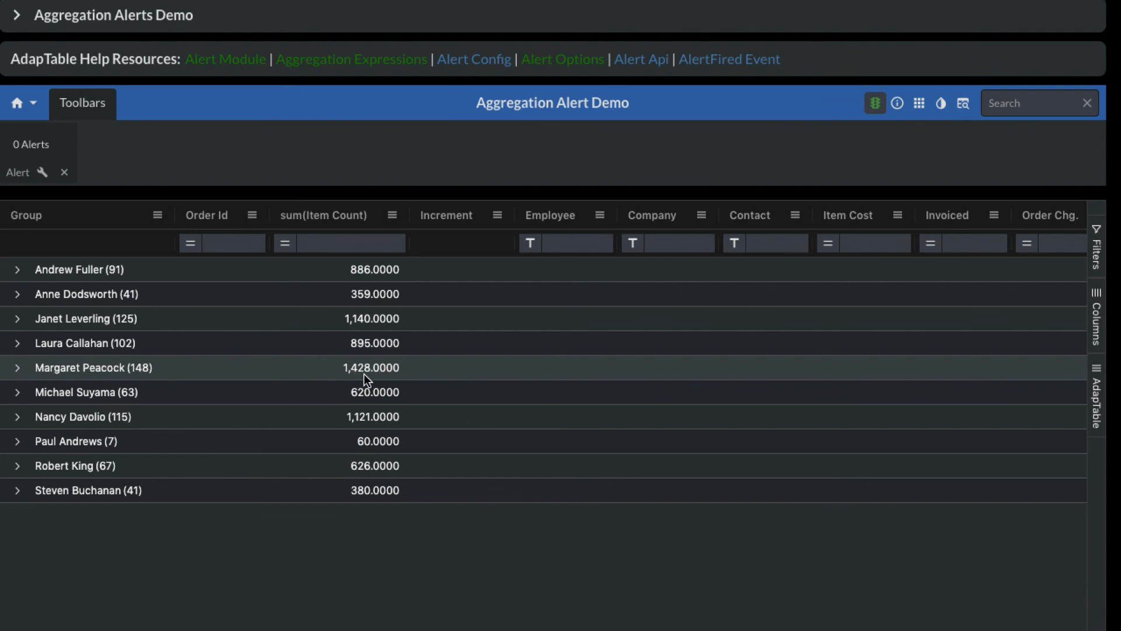
pyautogui.click(18, 373)
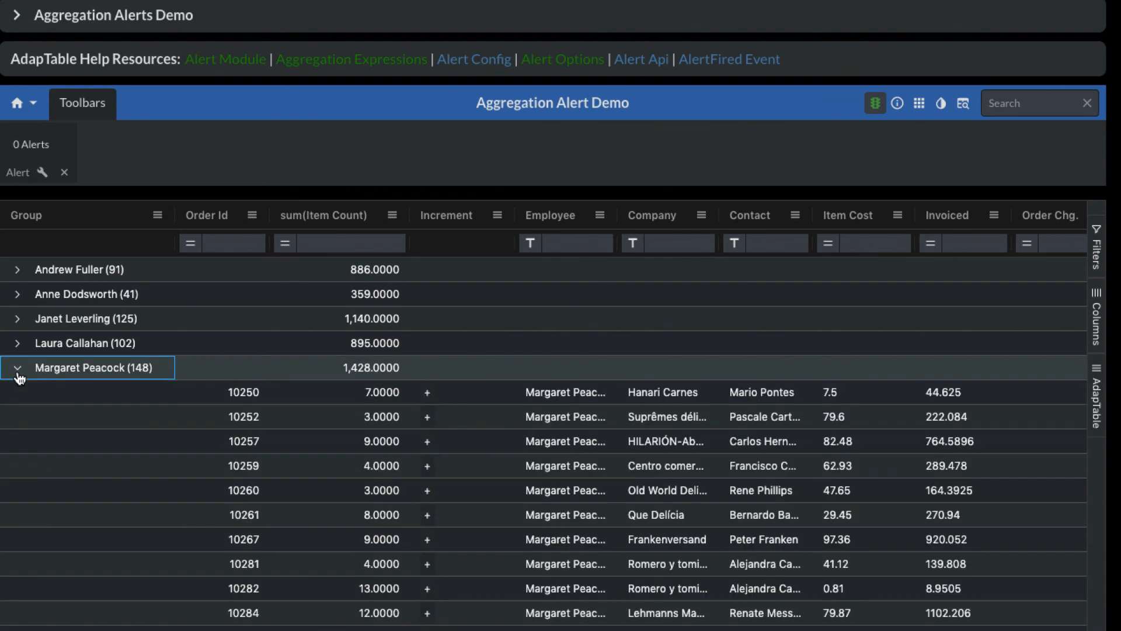
# Step: Increment the Item Count of the group's first order, for Hanari Carnes, to 307
pyautogui.click(427, 392)
pyautogui.click(427, 392)
pyautogui.click(427, 392)
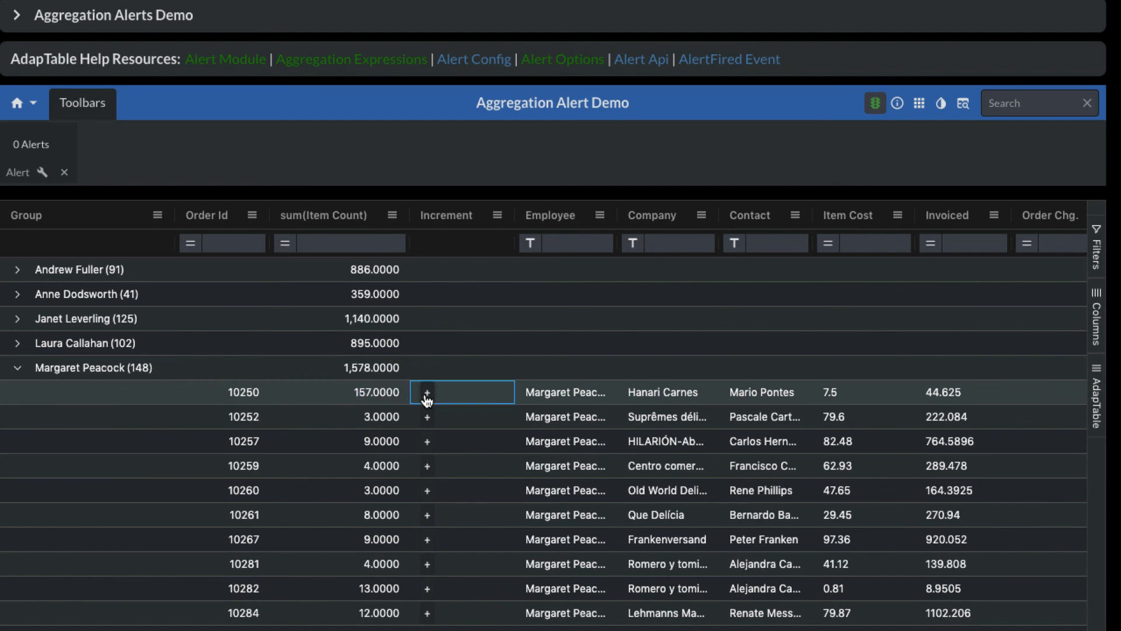
pyautogui.click(426, 392)
pyautogui.click(426, 392)
pyautogui.click(426, 393)
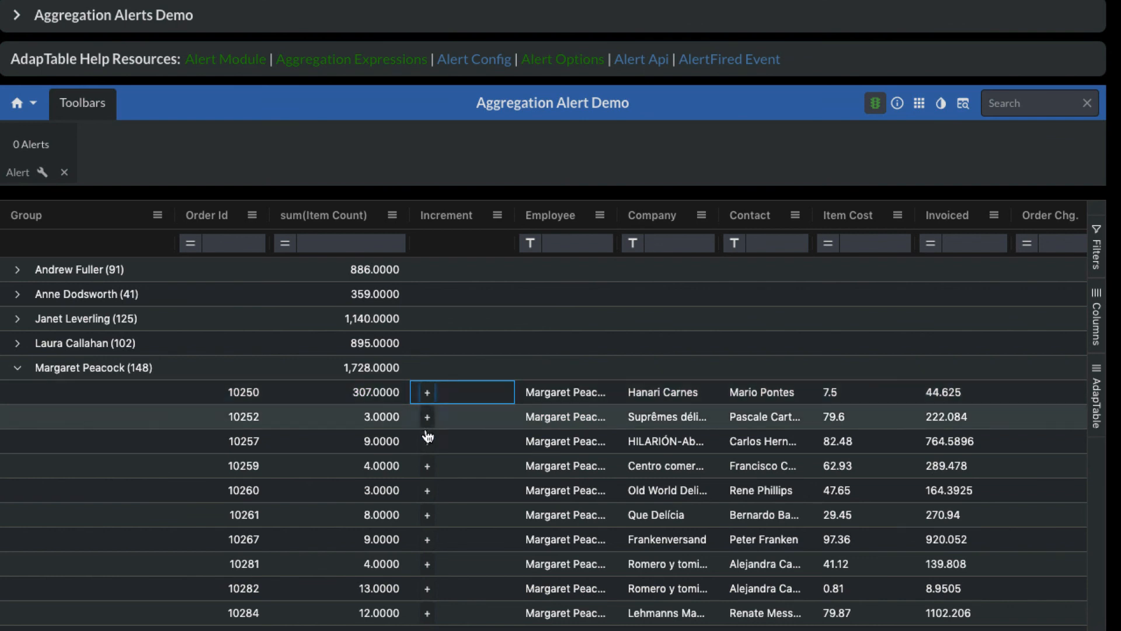
# Step: Increment the Item Count of the group's second order to 153 and its fourth order to 154
pyautogui.click(427, 417)
pyautogui.click(427, 417)
pyautogui.click(426, 416)
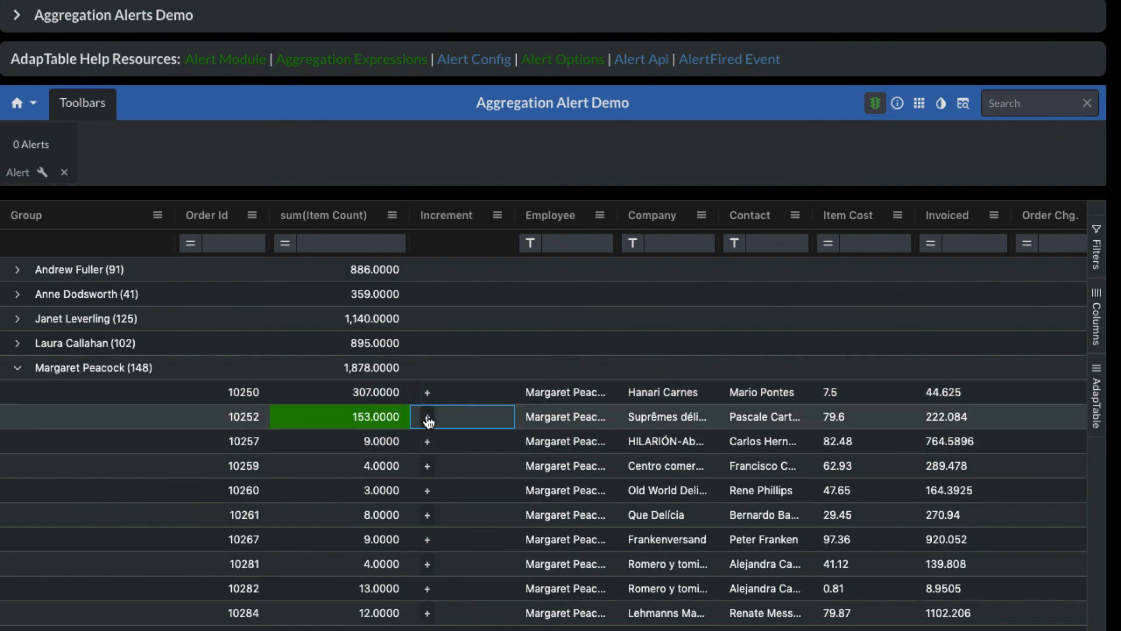
pyautogui.click(428, 466)
pyautogui.click(428, 466)
pyautogui.click(428, 466)
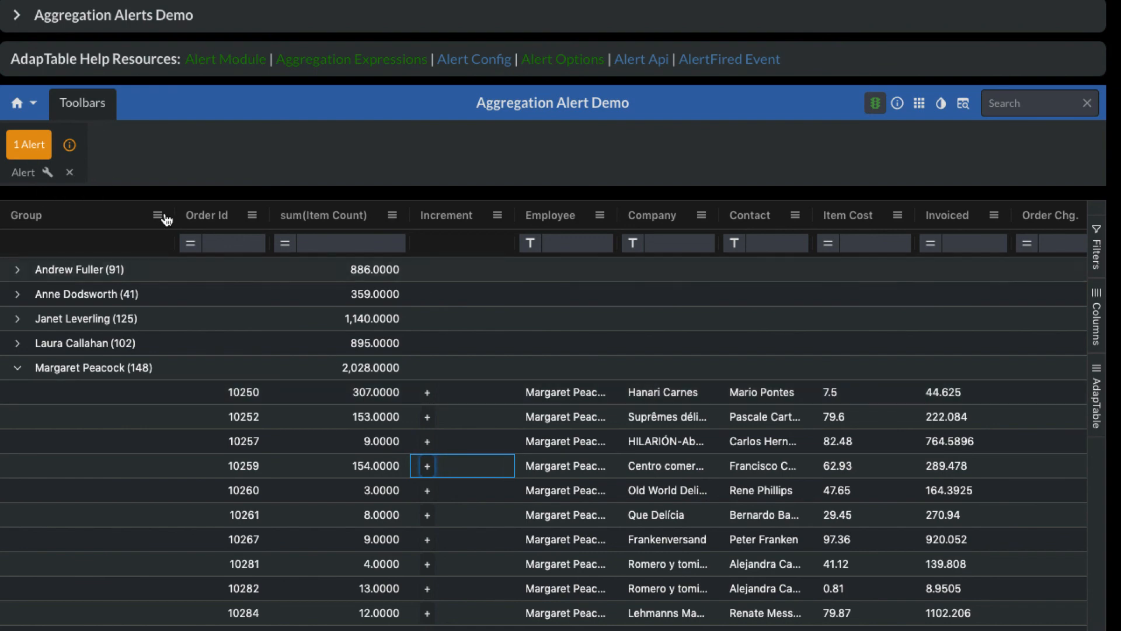
# Step: Edit the existing SUM aggregation alert so that it shows a notification when triggered
pyautogui.click(48, 174)
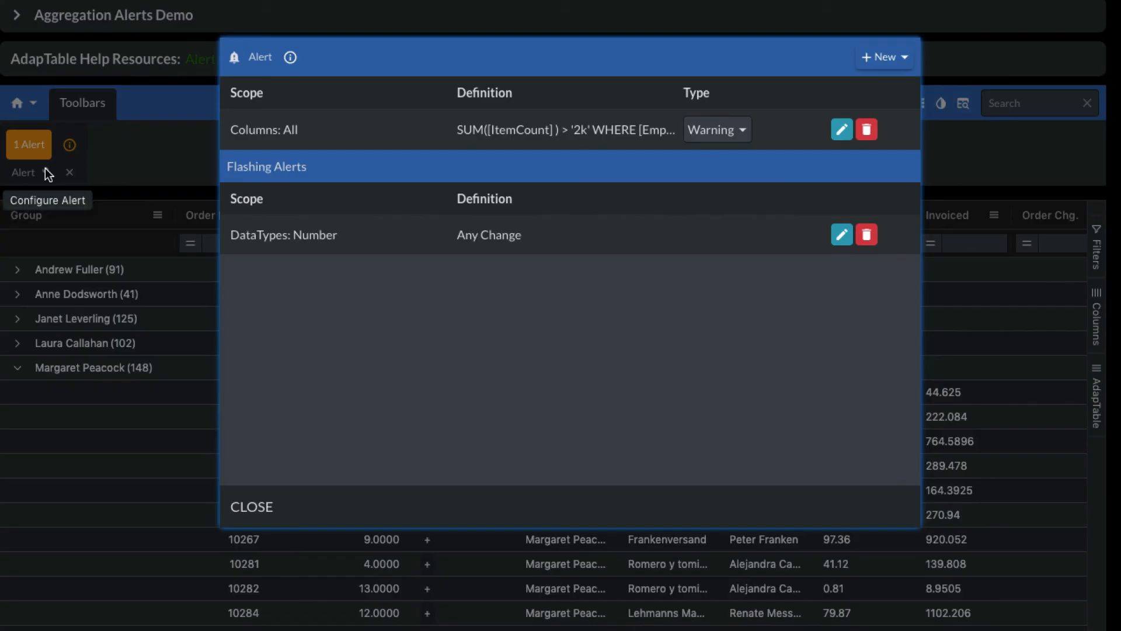
pyautogui.click(839, 133)
pyautogui.click(214, 63)
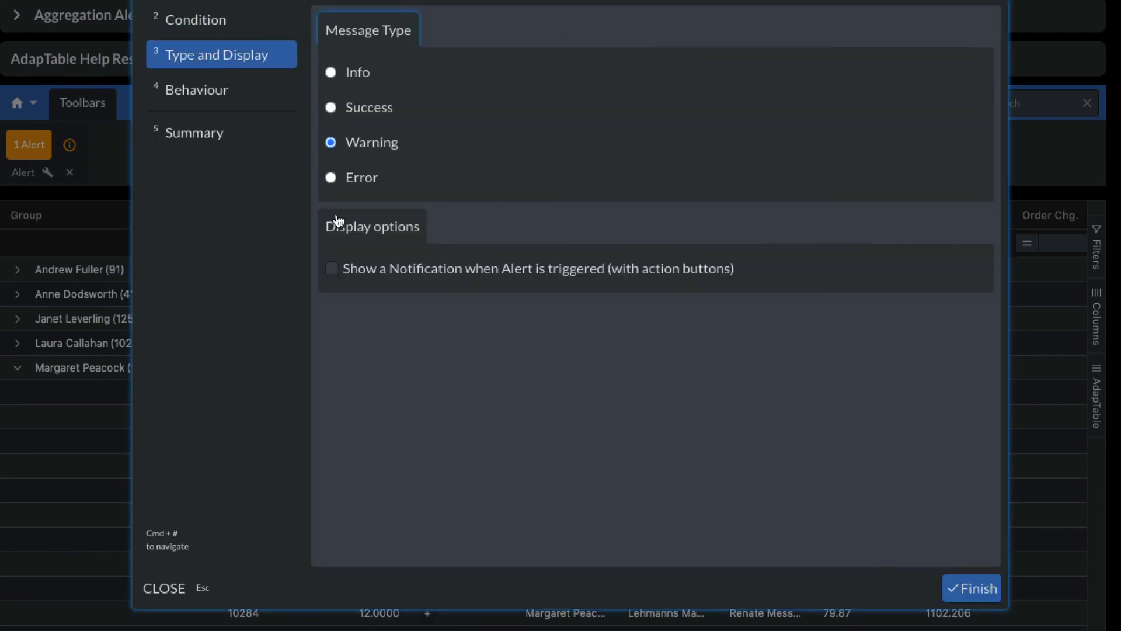
pyautogui.click(331, 268)
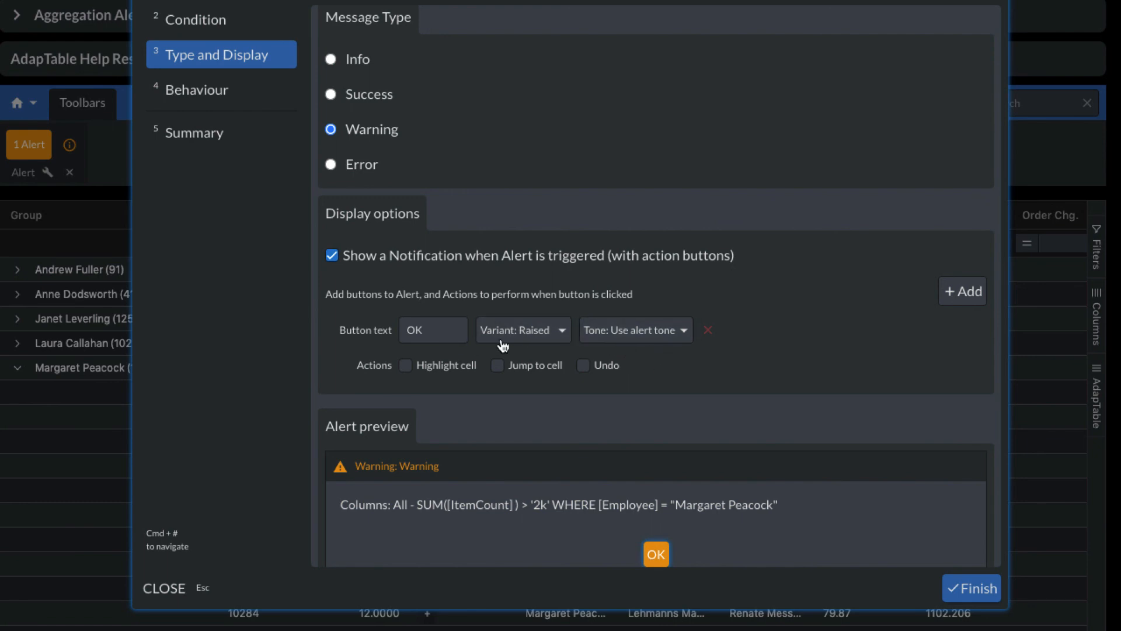
# Step: Give the notification's button the Outlined variant and the text 'Hello', then save the alert and close the alert list
pyautogui.click(525, 332)
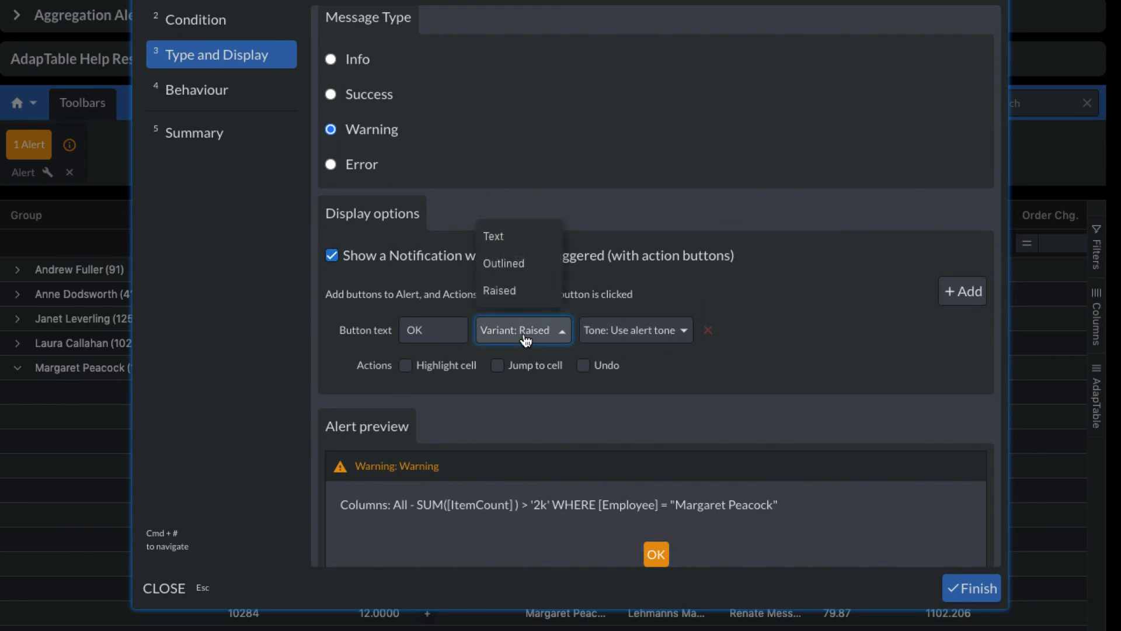
pyautogui.click(511, 263)
pyautogui.doubleClick(415, 327)
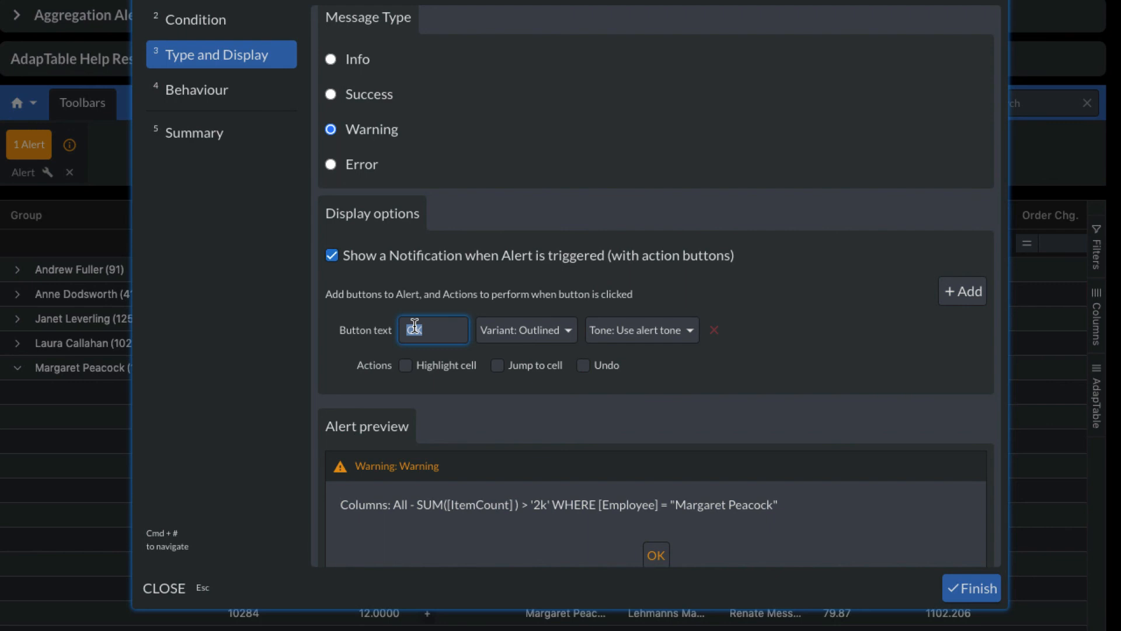
pyautogui.write('Hlep')
pyautogui.press('BackSpace')
pyautogui.press('BackSpace')
pyautogui.press('BackSpace')
pyautogui.write('ello')
pyautogui.click(959, 595)
pyautogui.click(261, 505)
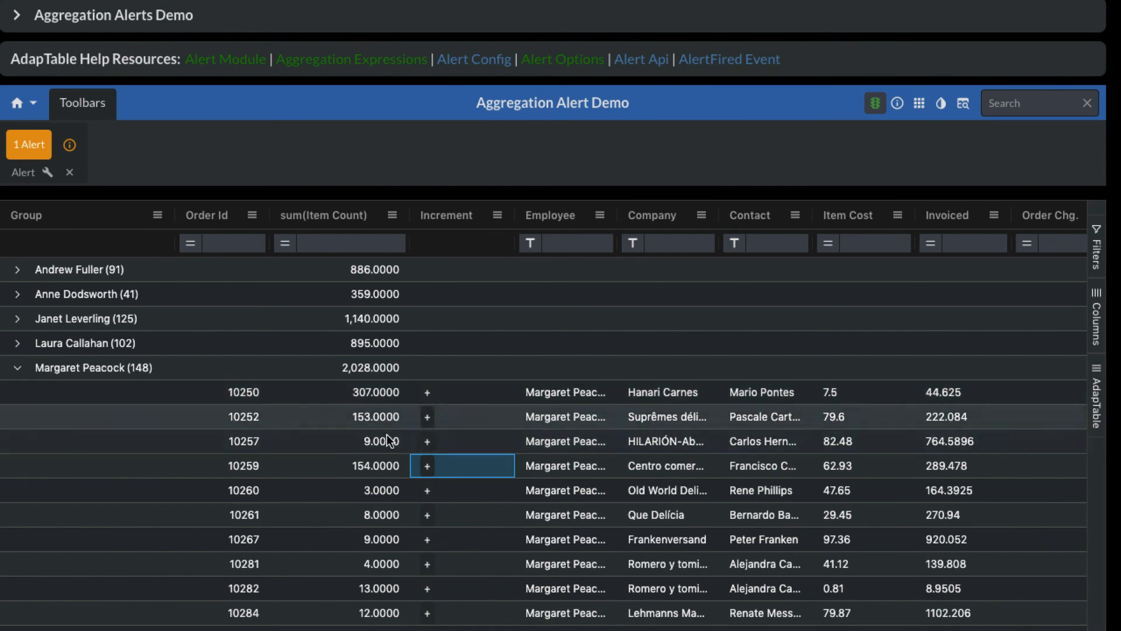
# Step: Increment the Item Count of the Que Delícia order to 158 to test the alert notification
pyautogui.click(427, 516)
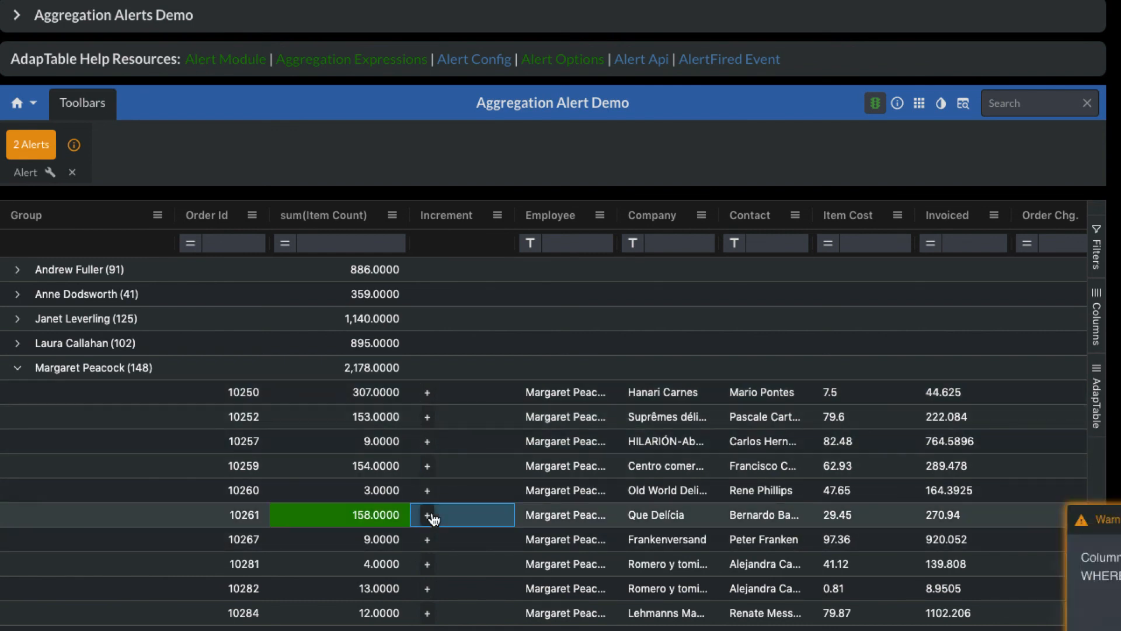